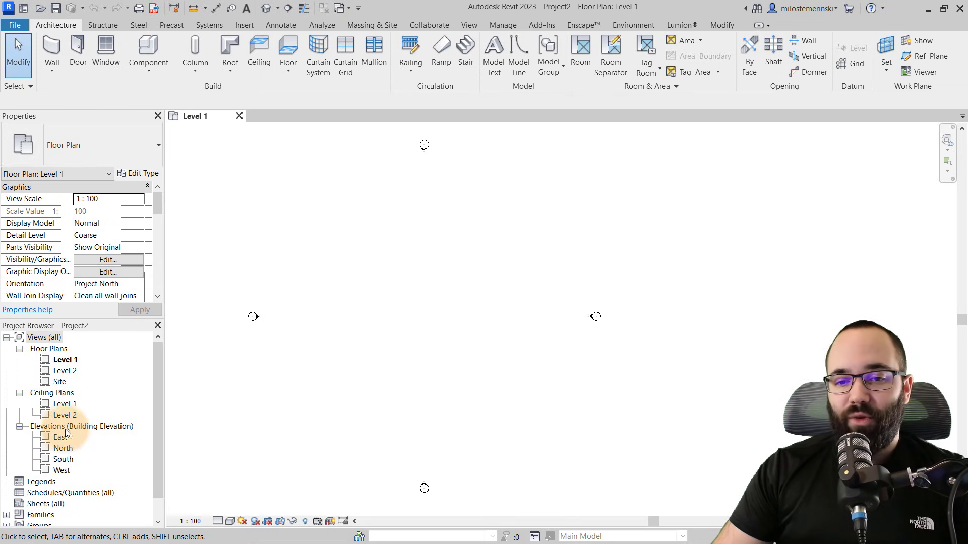
# Step: Open the South elevation and check that Level 2 sits at 4000
pyautogui.doubleClick(63, 459)
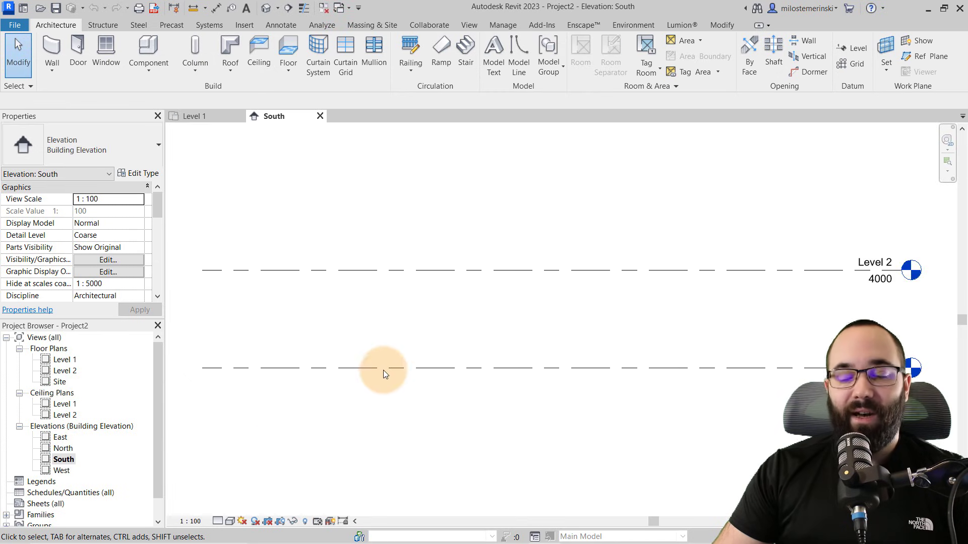
pyautogui.scroll(-1, 353, 353)
pyautogui.moveTo(436, 331); pyautogui.dragTo(375, 373, button='middle')
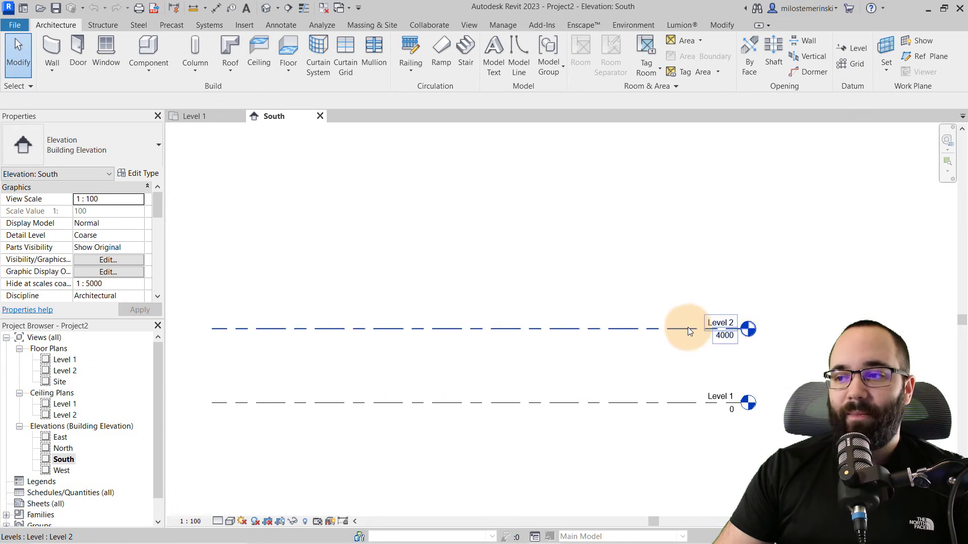
pyautogui.click(721, 325)
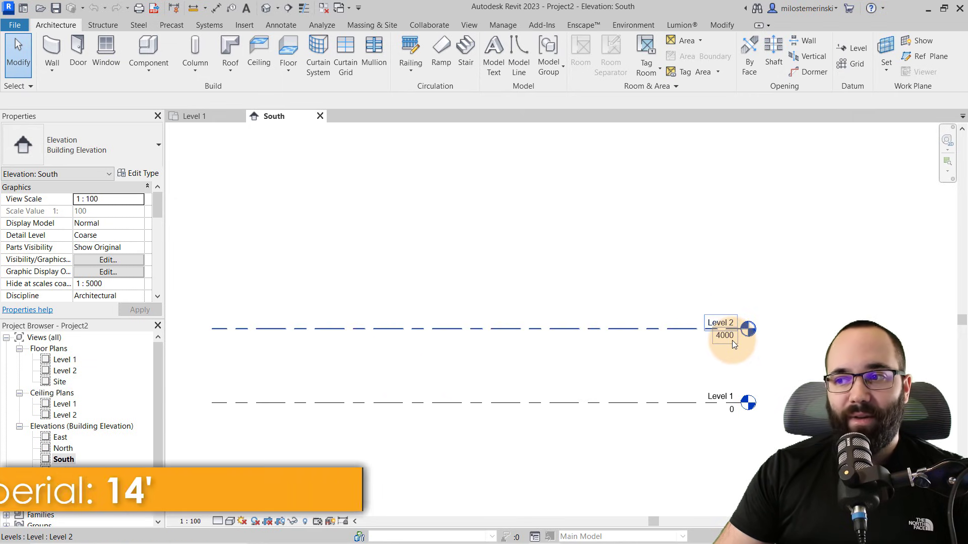
pyautogui.click(597, 277)
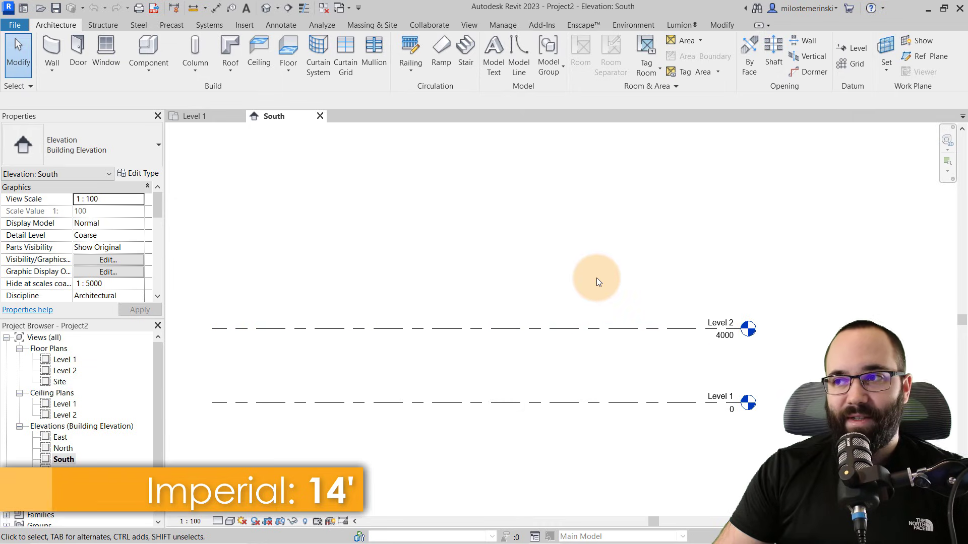
# Step: Start the Level tool in Pick Lines mode with an offset of 3200
pyautogui.click(851, 49)
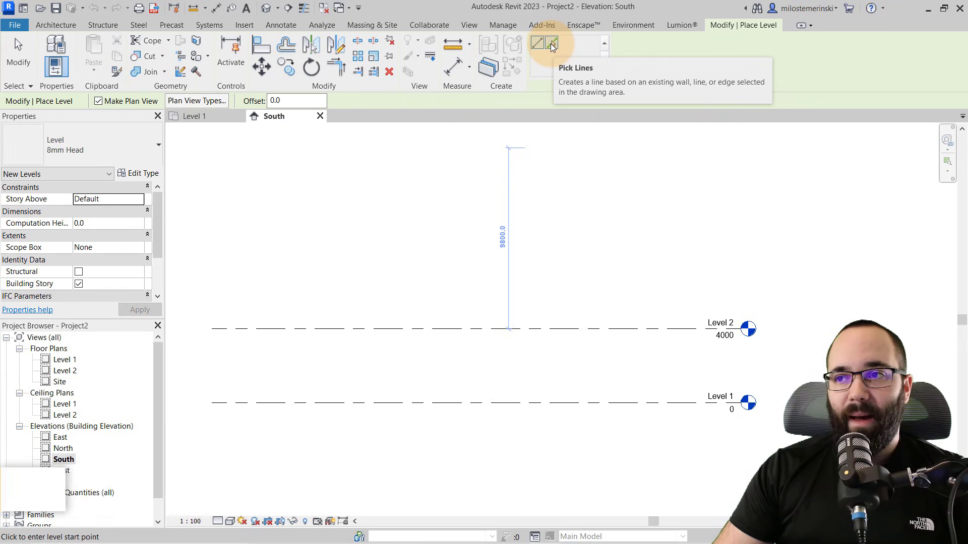
pyautogui.click(551, 45)
pyautogui.doubleClick(283, 101)
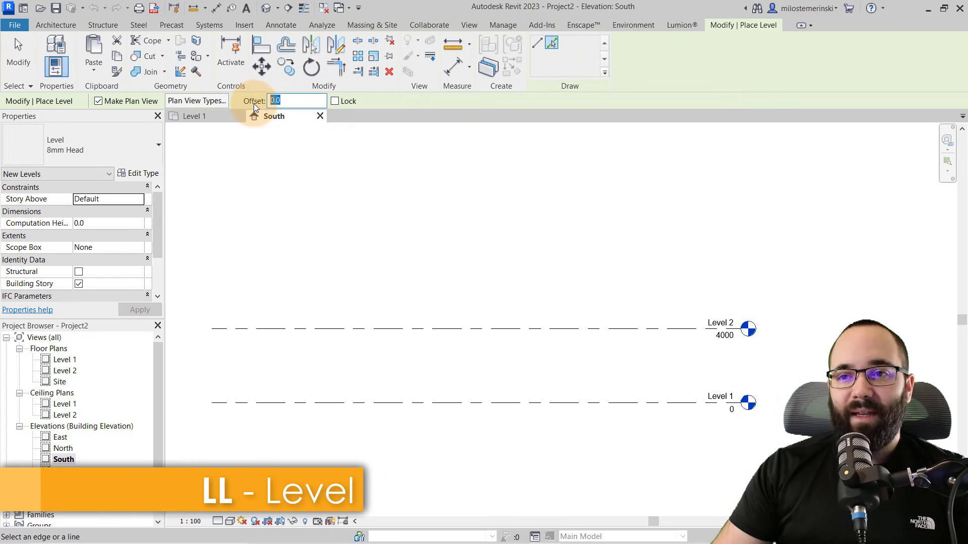
pyautogui.write('3200')
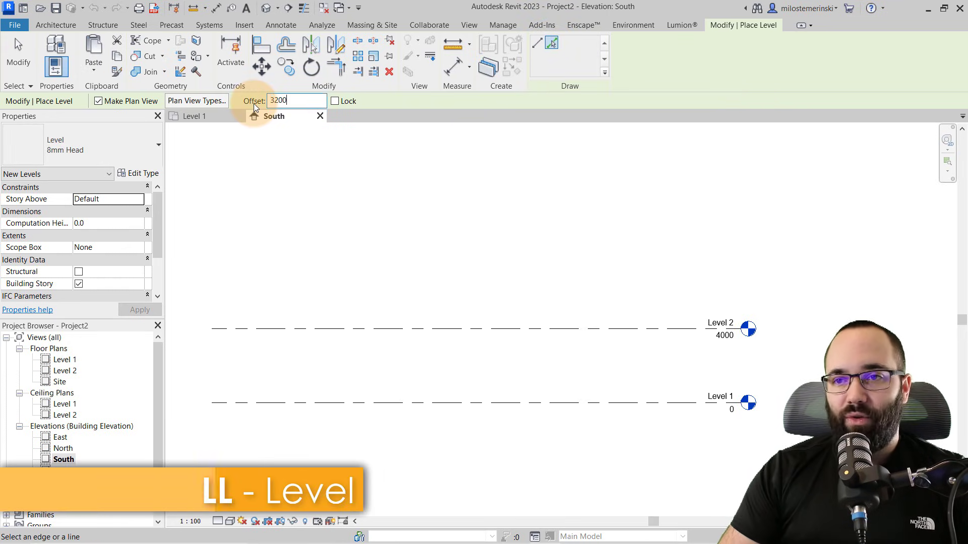
# Step: Add Level 3 up to about Level 16, each 3200 above the previous one
pyautogui.click(409, 328)
pyautogui.click(399, 270)
pyautogui.click(405, 280)
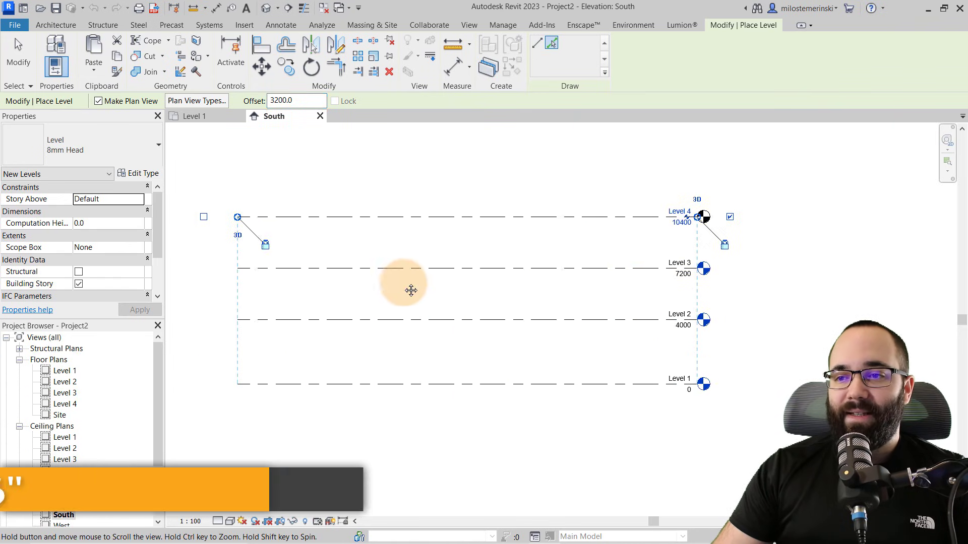
pyautogui.click(396, 292)
pyautogui.click(398, 242)
pyautogui.click(404, 201)
pyautogui.click(383, 212)
pyautogui.click(364, 219)
pyautogui.moveTo(364, 219); pyautogui.dragTo(365, 309, button='middle')
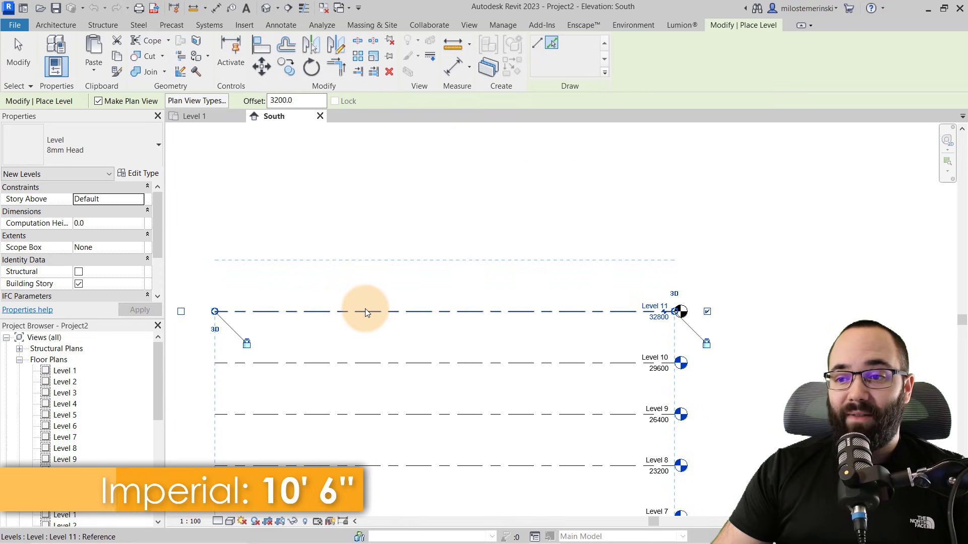
pyautogui.click(365, 308)
pyautogui.click(364, 260)
pyautogui.moveTo(363, 206); pyautogui.dragTo(354, 259, button='middle')
pyautogui.click(354, 258)
pyautogui.scroll(-3, 367, 269)
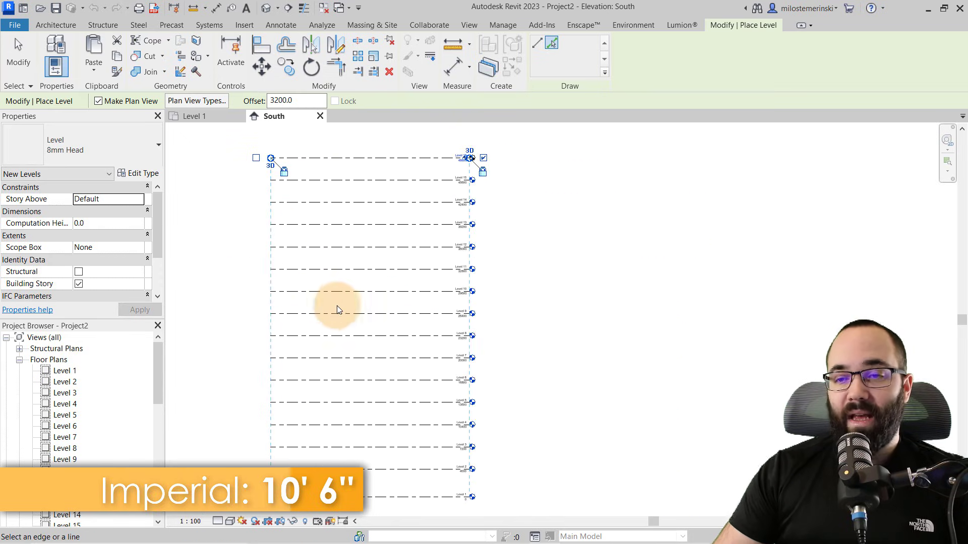
pyautogui.press('Escape')
pyautogui.press('Escape')
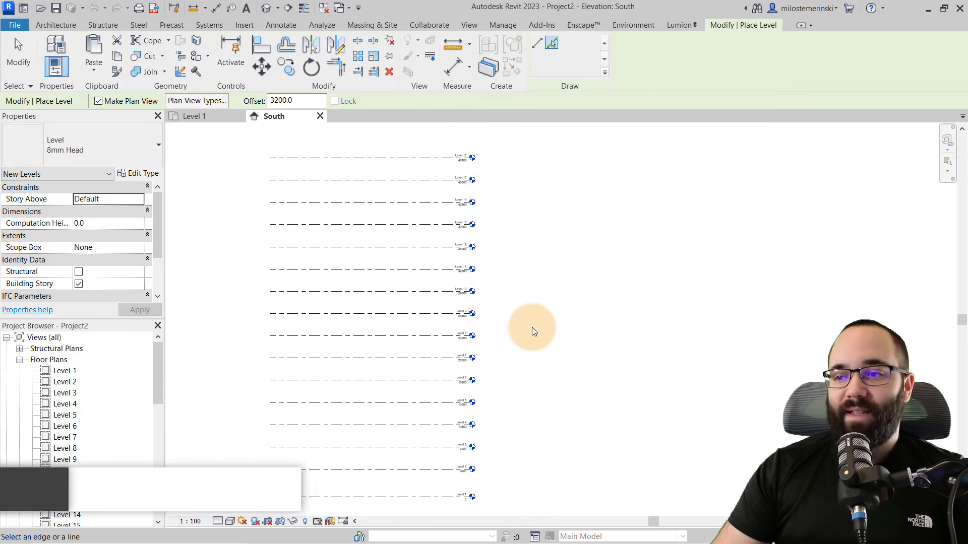
pyautogui.moveTo(533, 350); pyautogui.dragTo(531, 352, button='middle')
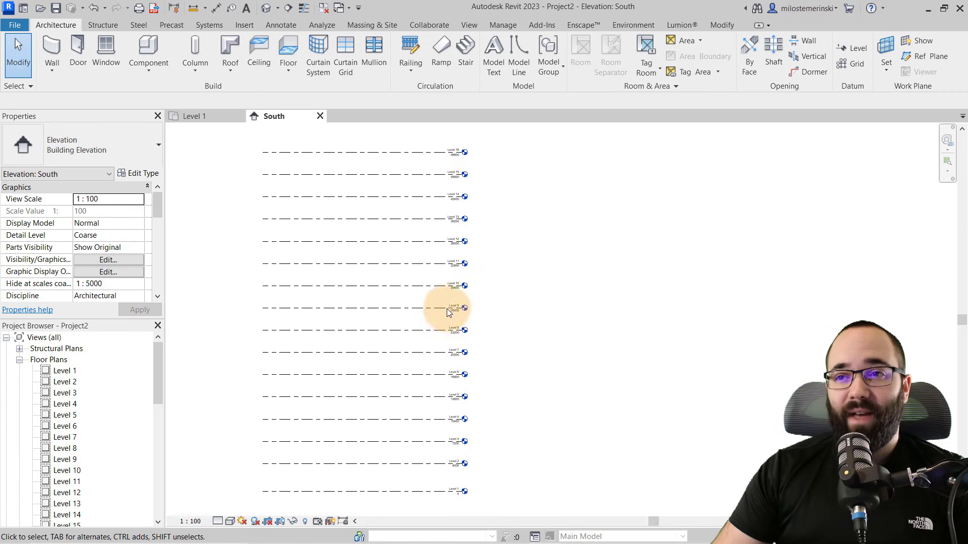
# Step: Enable Show Mass Form and Floors and create an in-place mass named Mass 1
pyautogui.click(366, 27)
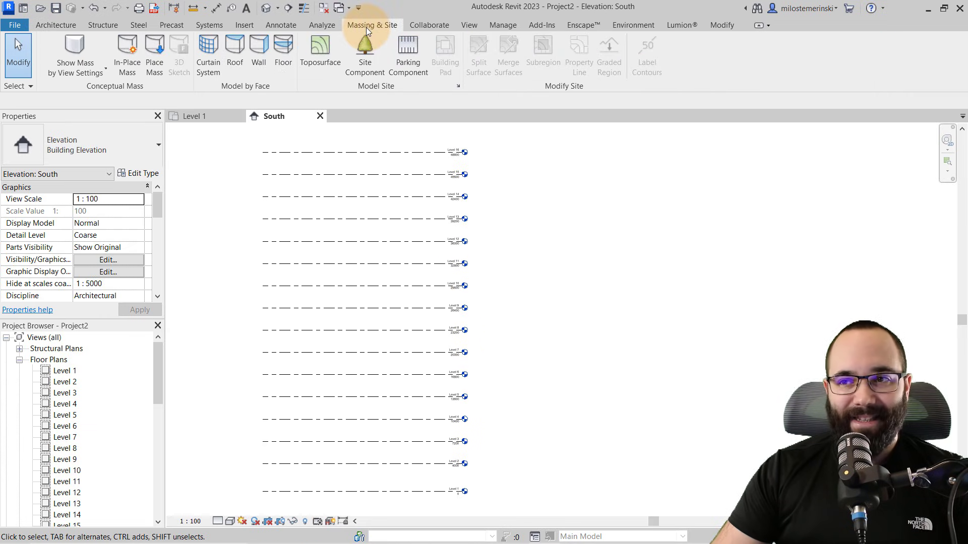
pyautogui.click(74, 51)
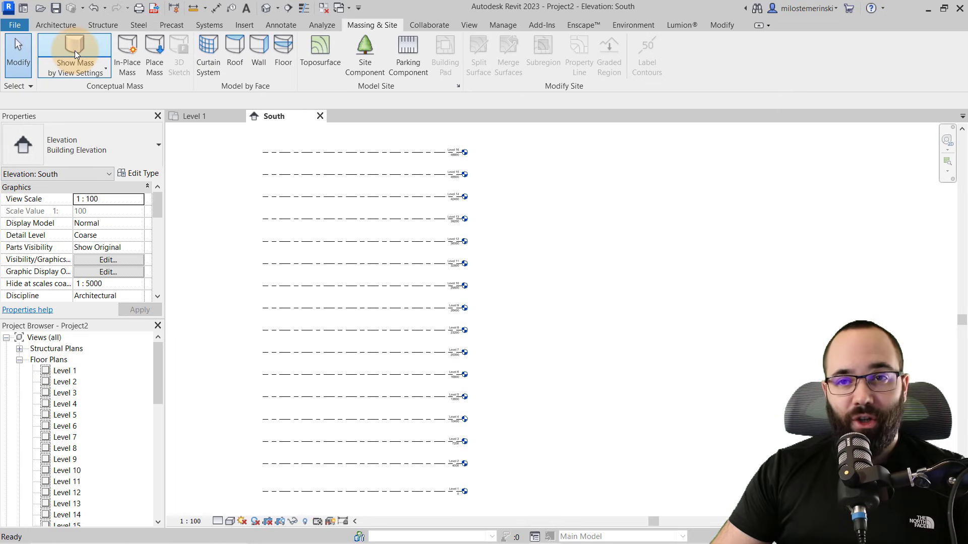
pyautogui.click(125, 69)
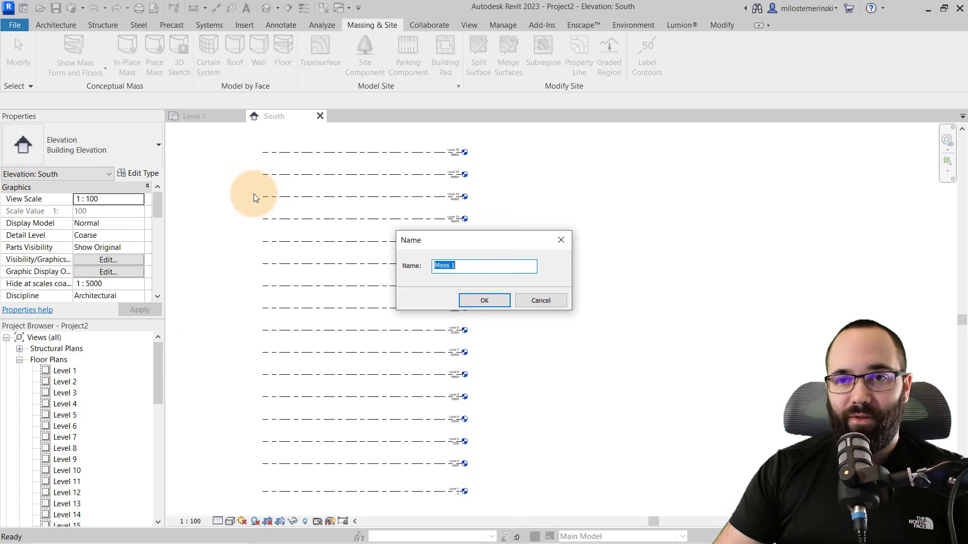
pyautogui.click(483, 301)
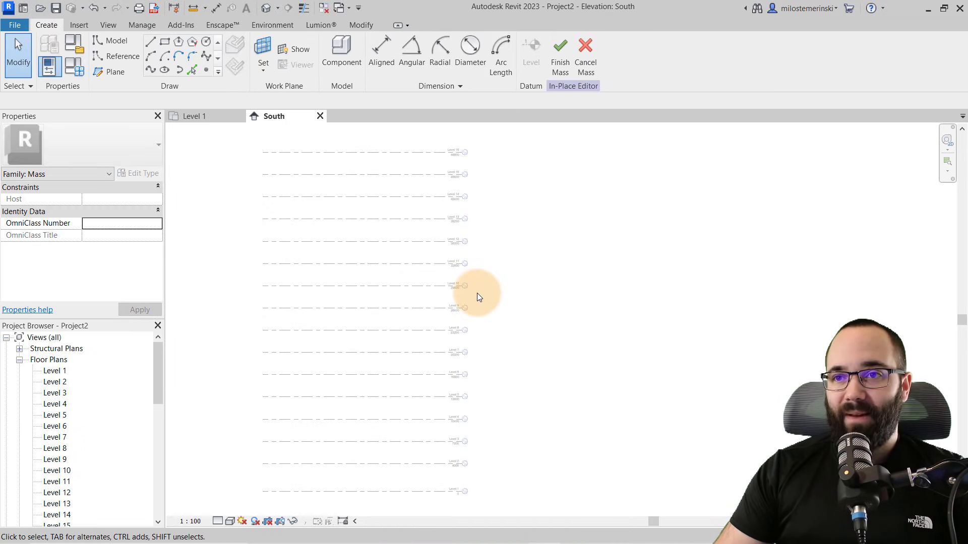
pyautogui.click(265, 8)
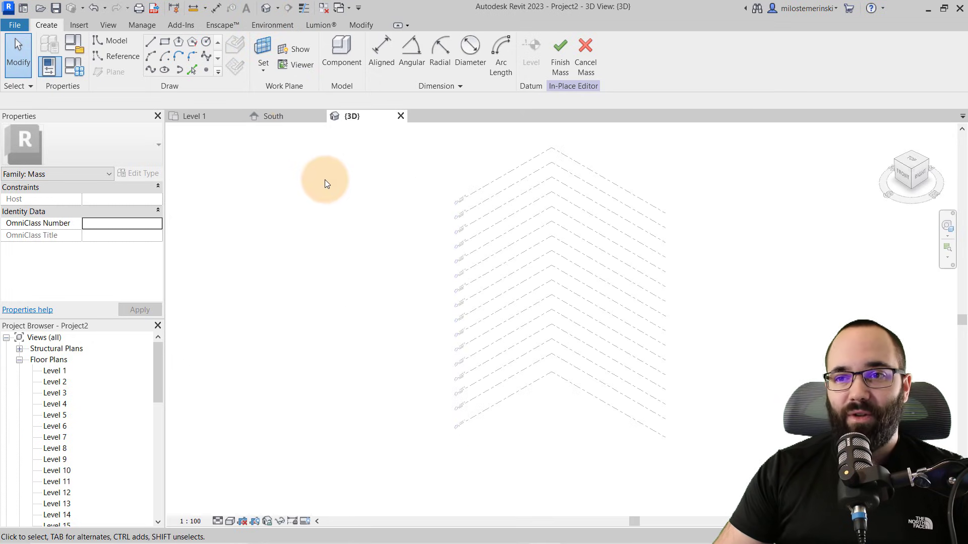
# Step: Centre the level stack in the 3D view and close the Level 1 and South views
pyautogui.moveTo(264, 186); pyautogui.dragTo(199, 199, button='middle')
pyautogui.scroll(1, 431, 262)
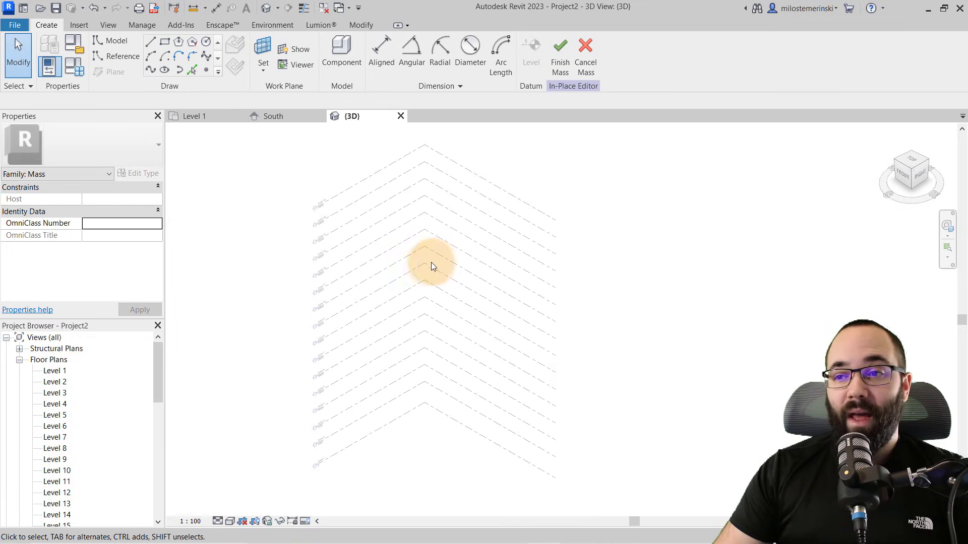
pyautogui.moveTo(431, 262); pyautogui.dragTo(395, 257, button='middle')
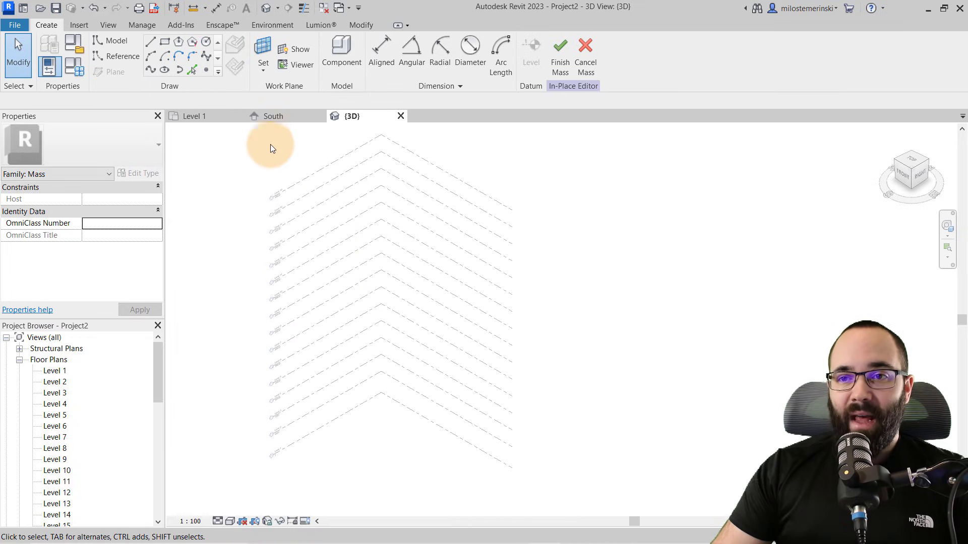
pyautogui.click(239, 117)
pyautogui.click(239, 117)
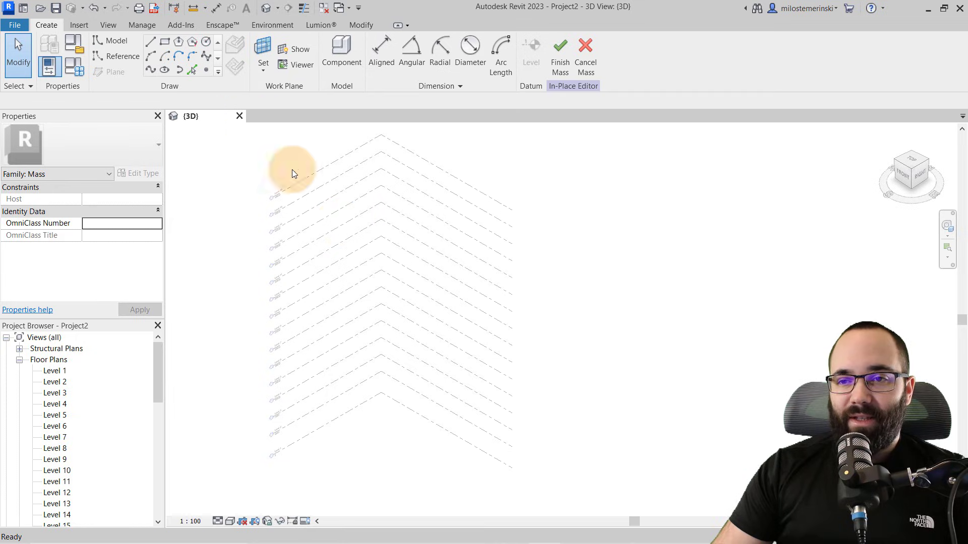
pyautogui.moveTo(404, 312); pyautogui.dragTo(407, 313, button='middle')
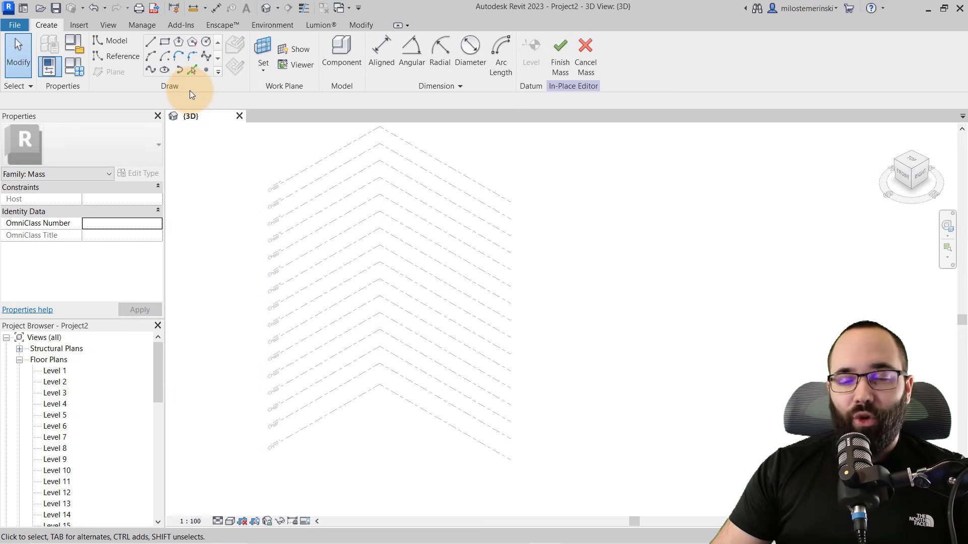
# Step: Draw a roughly 10000 by 11000 rectangle of mass lines on the Level 1 plane
pyautogui.click(164, 44)
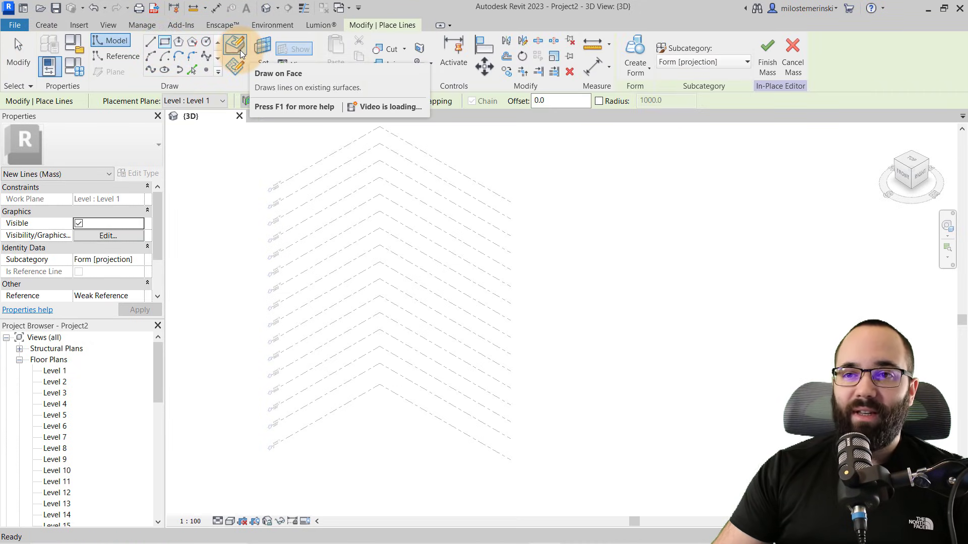
pyautogui.click(241, 54)
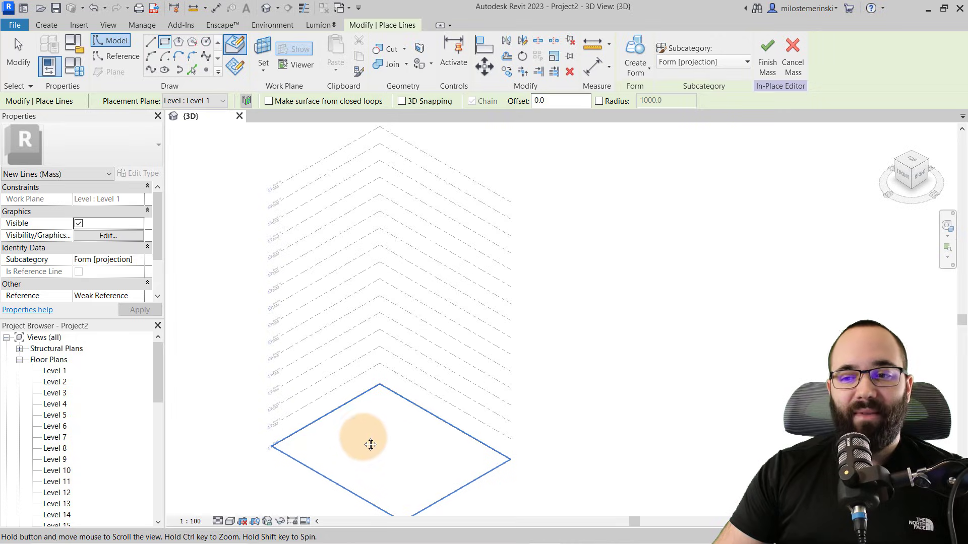
pyautogui.moveTo(371, 445); pyautogui.dragTo(364, 420, button='middle')
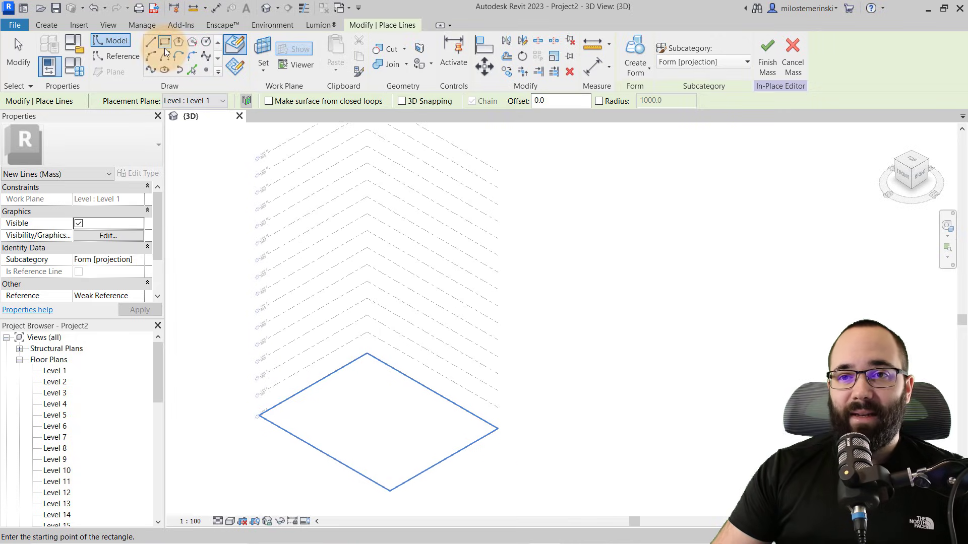
pyautogui.click(338, 412)
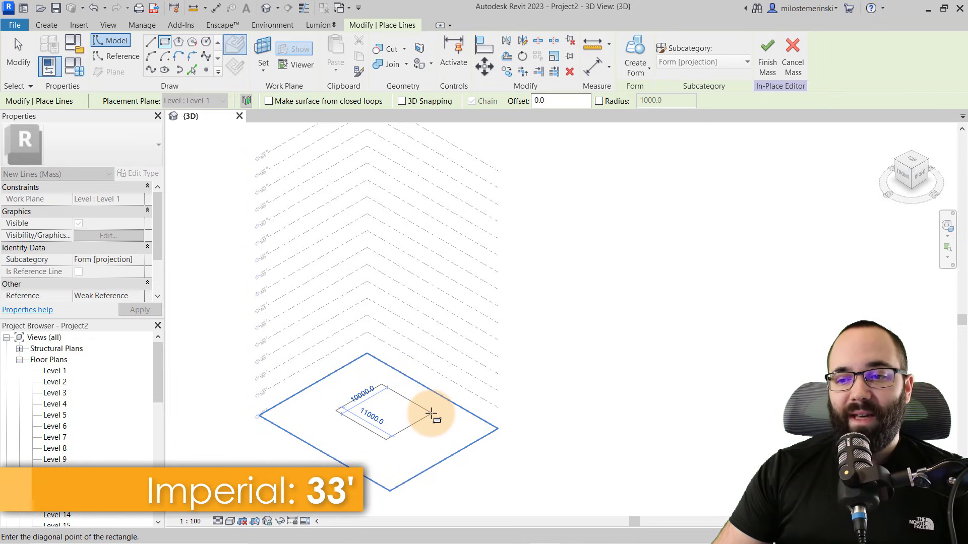
pyautogui.click(431, 414)
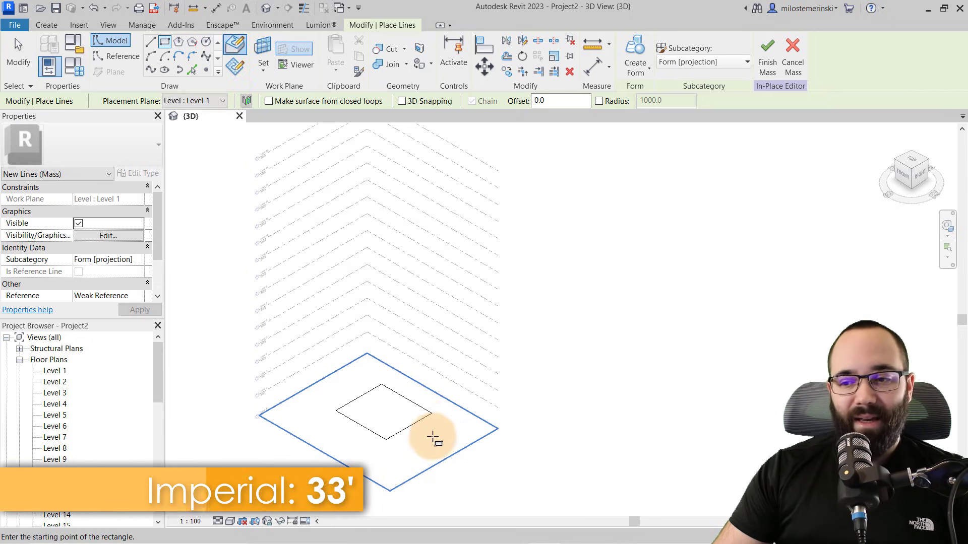
pyautogui.press('Escape')
pyautogui.press('Escape')
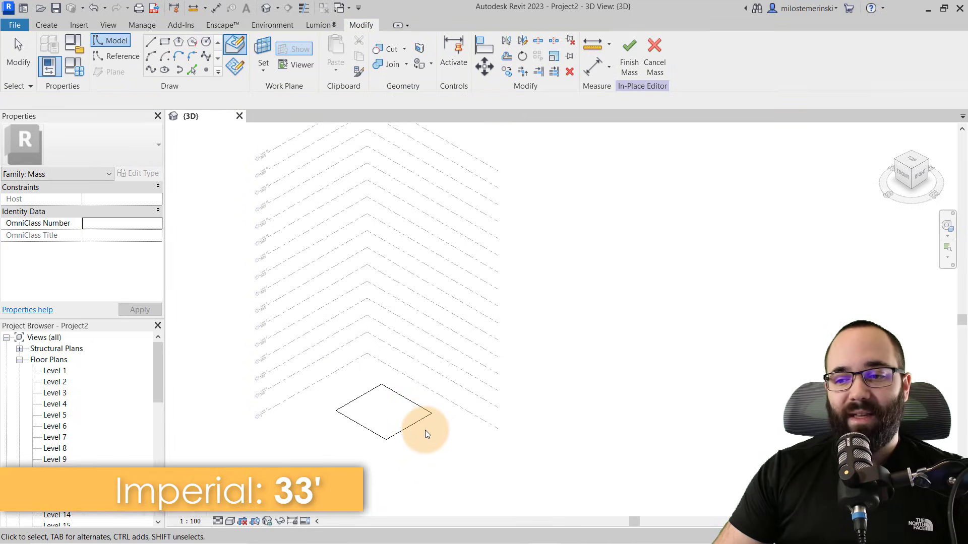
# Step: Move the rectangle toward the centre of the levels
pyautogui.click(405, 428)
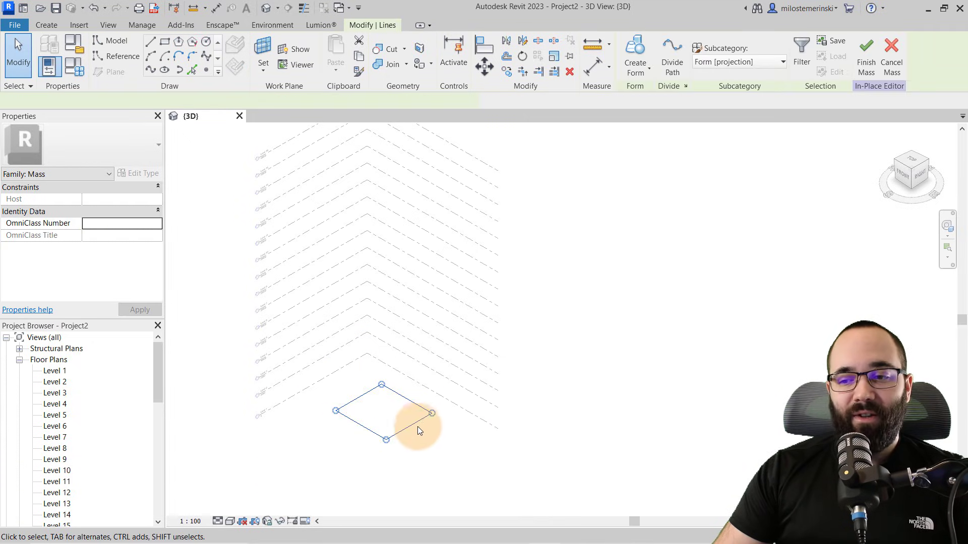
pyautogui.moveTo(417, 426); pyautogui.dragTo(379, 412)
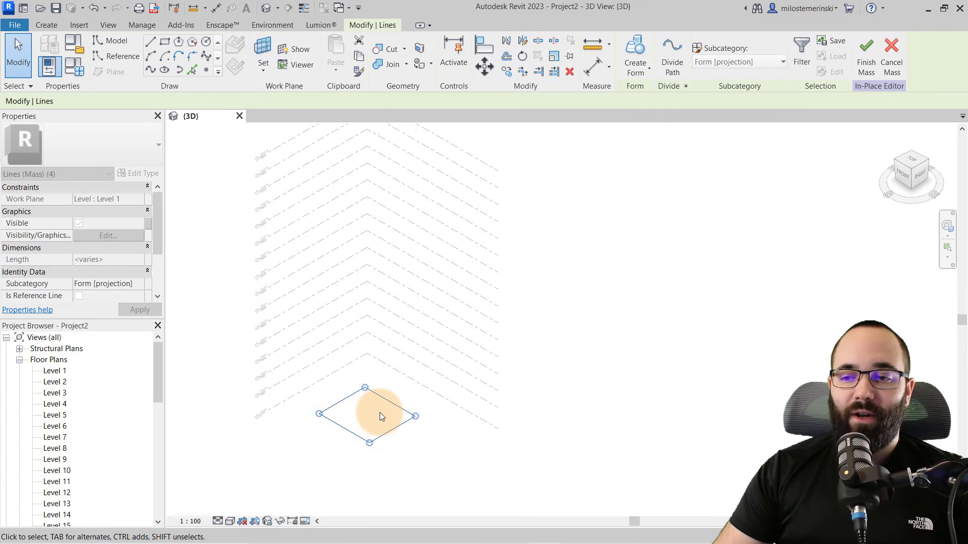
pyautogui.click(407, 443)
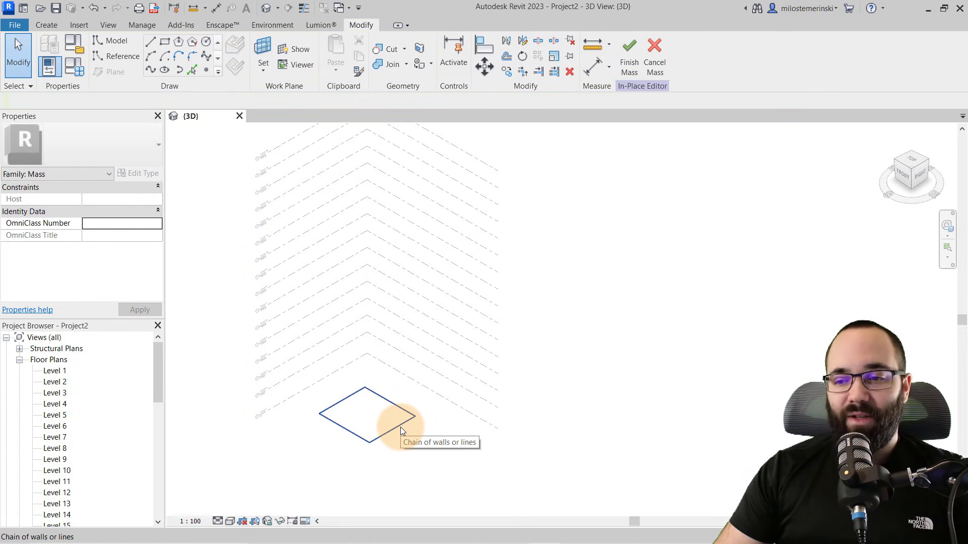
# Step: Set the rectangle's bottom edge length to 10000, correcting a mistyped 1000
pyautogui.press('Tab')
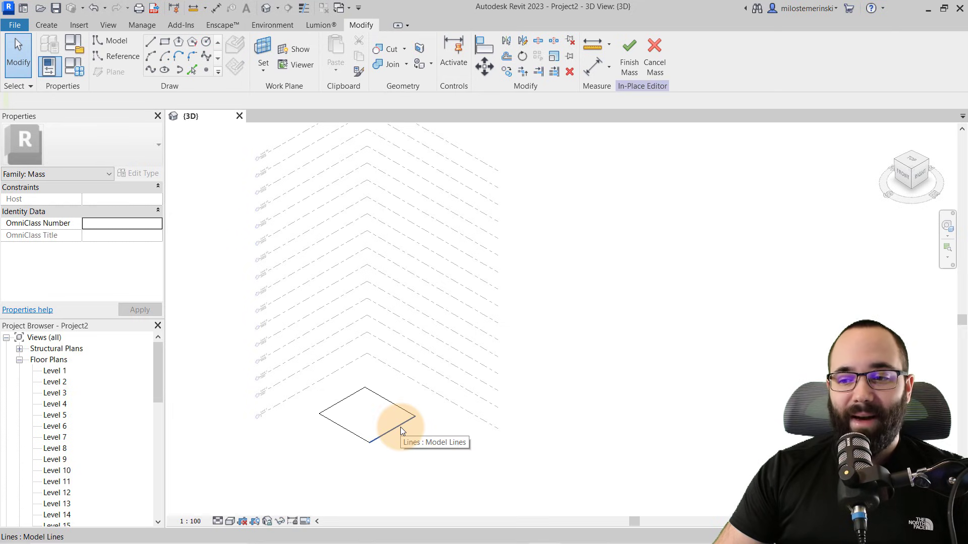
pyautogui.click(400, 427)
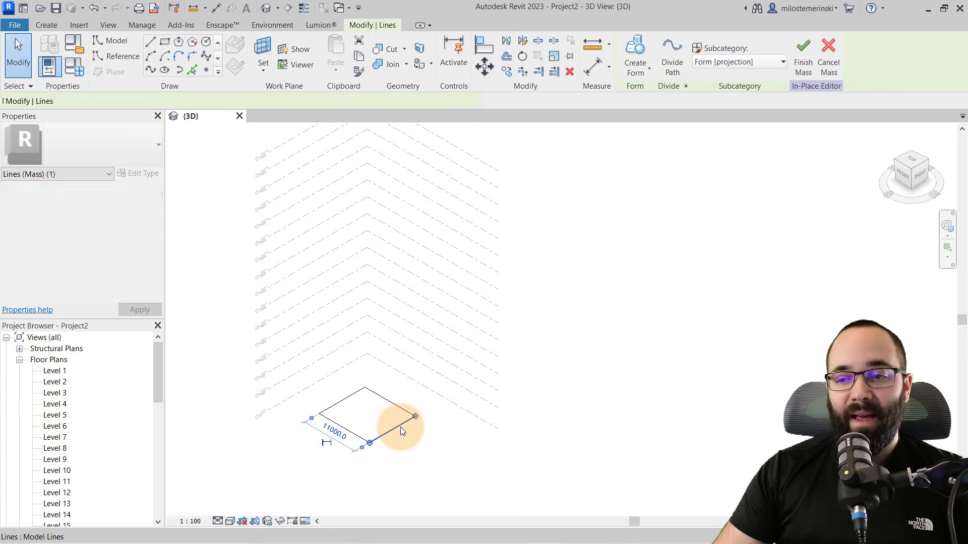
pyautogui.click(335, 435)
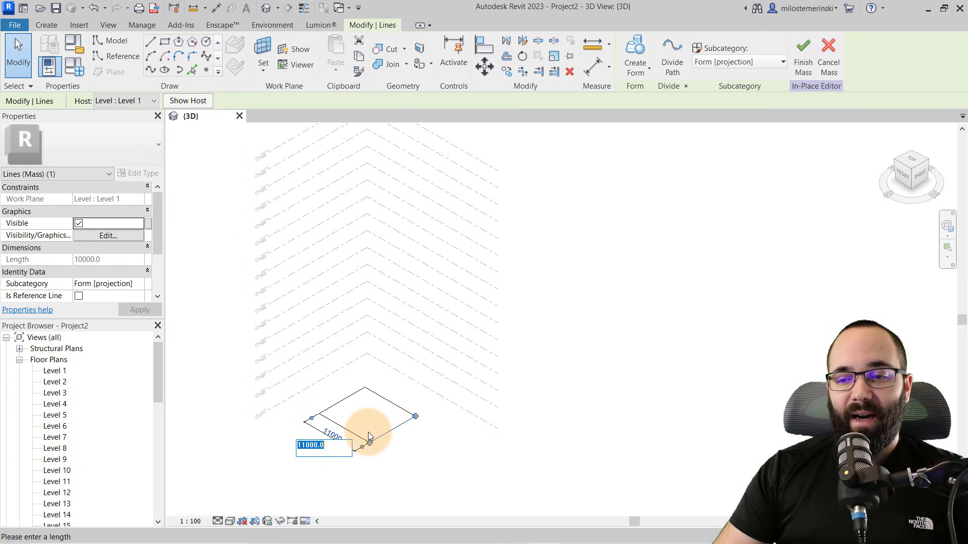
pyautogui.write('1000')
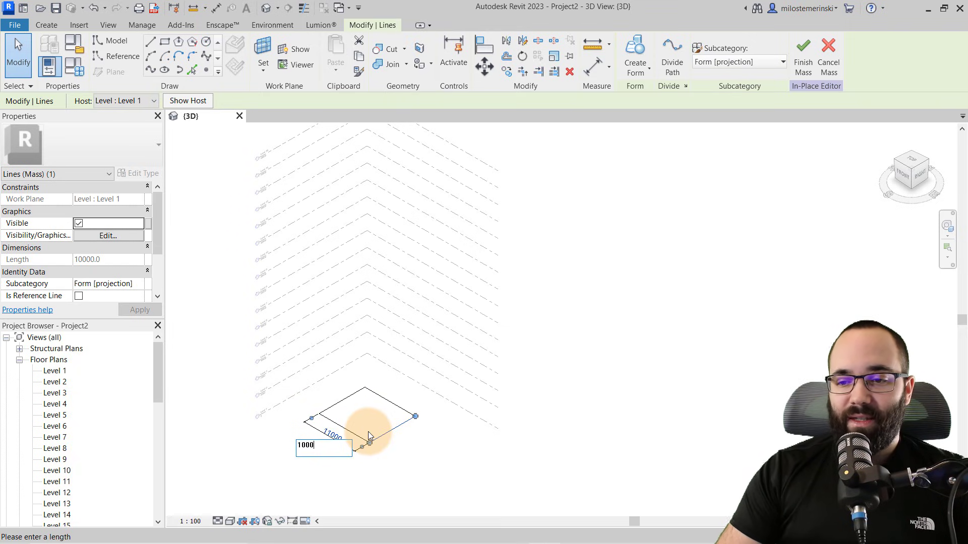
pyautogui.press('Return')
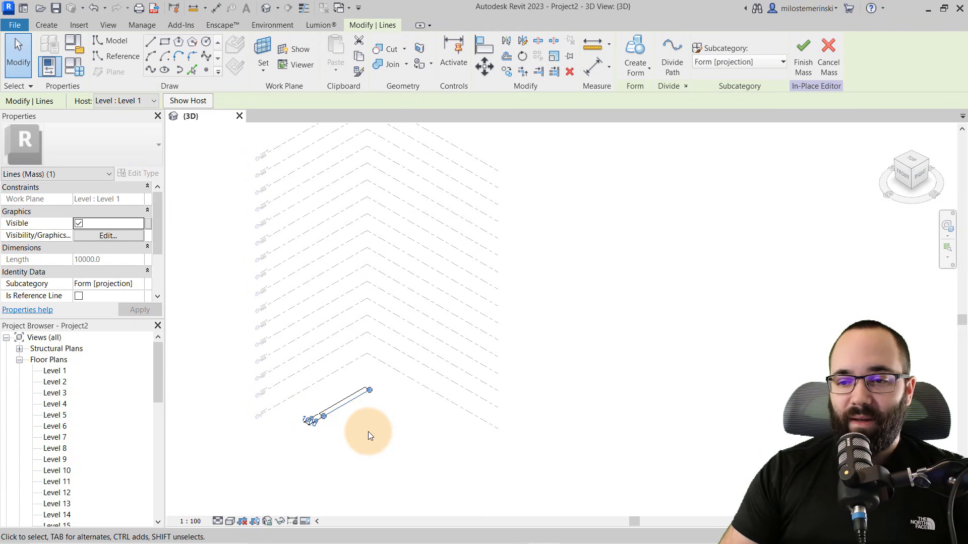
pyautogui.click(311, 427)
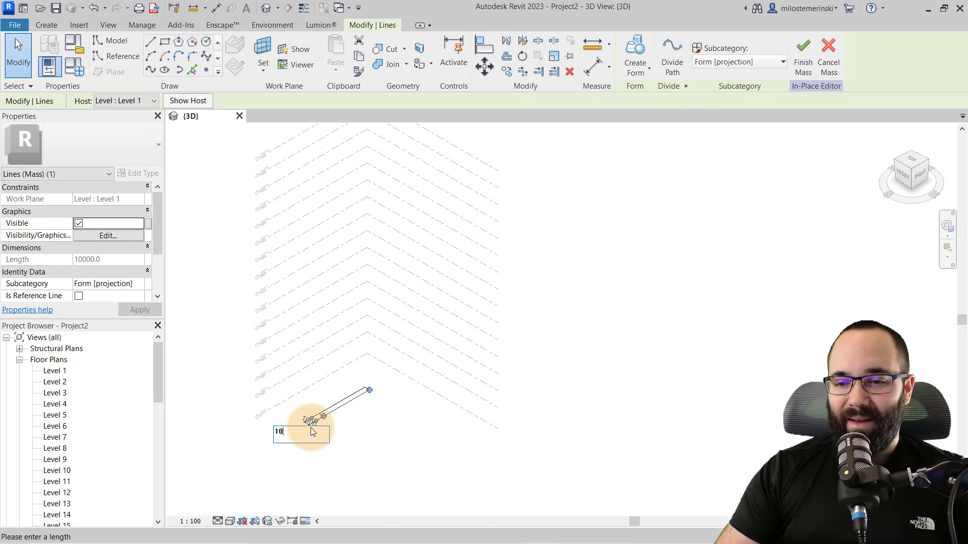
pyautogui.write('10000')
pyautogui.press('Return')
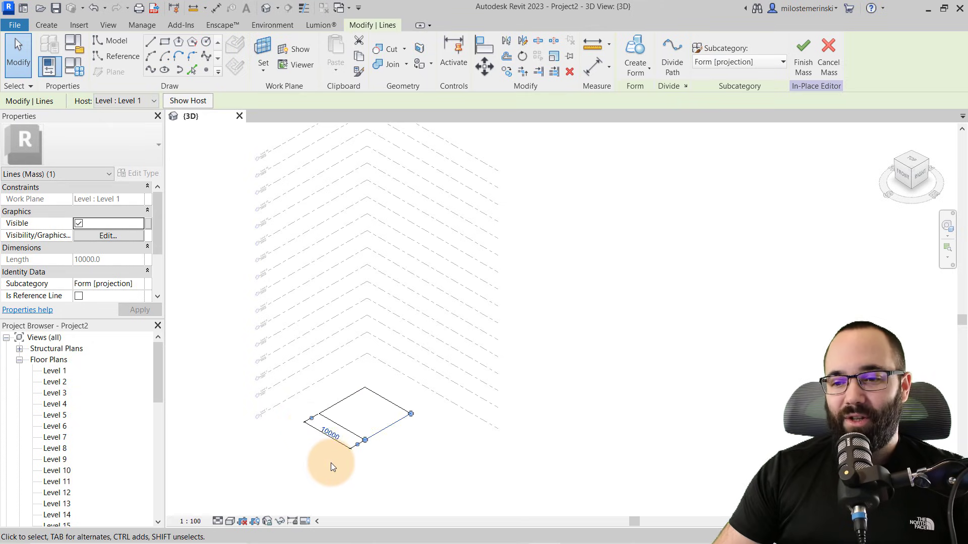
pyautogui.click(330, 462)
# Step: Select the full chain of all four outline lines
pyautogui.click(327, 439)
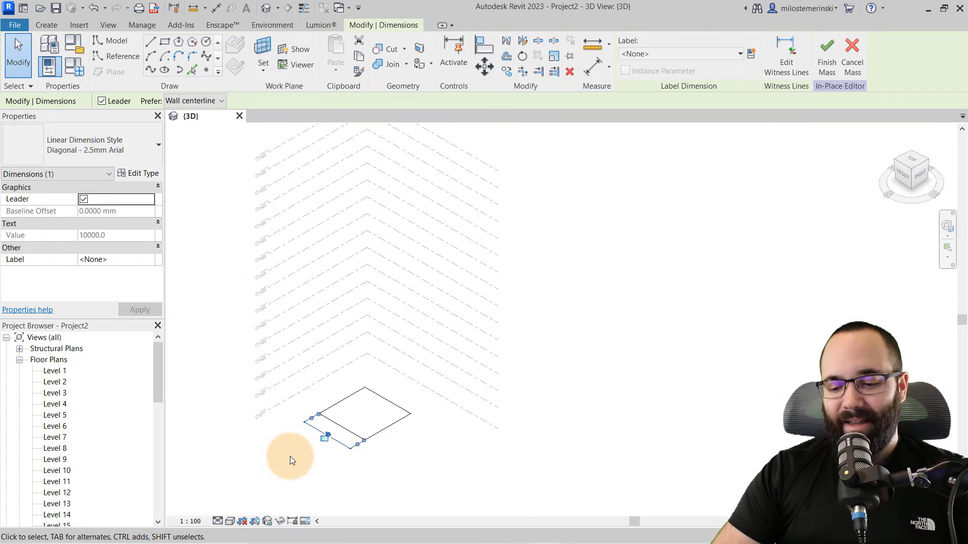
pyautogui.click(289, 455)
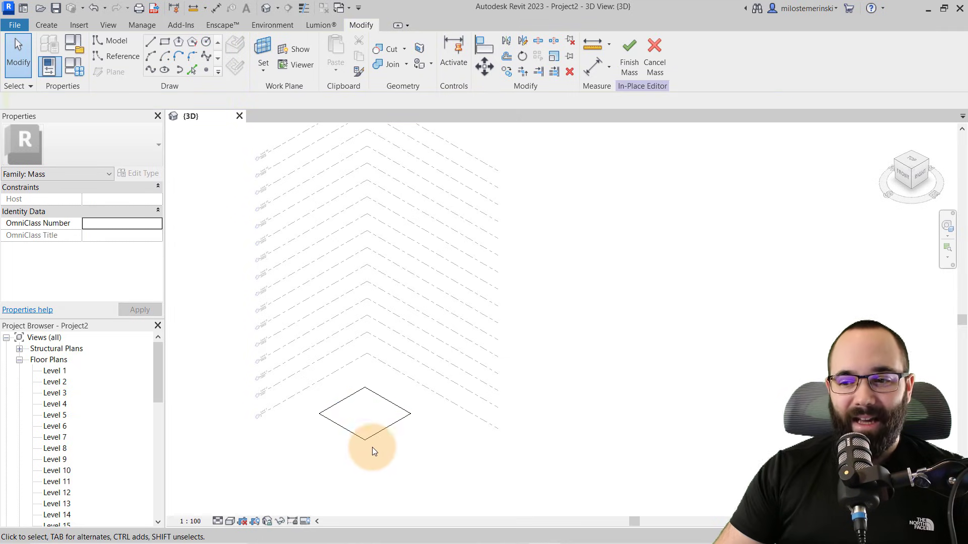
pyautogui.press('Tab')
pyautogui.click(377, 435)
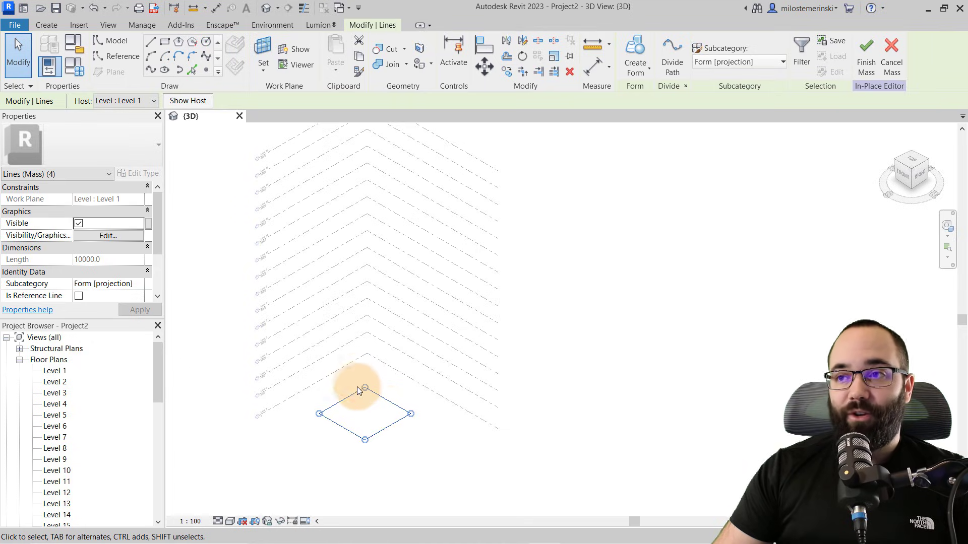
pyautogui.moveTo(374, 419); pyautogui.dragTo(380, 428, button='middle')
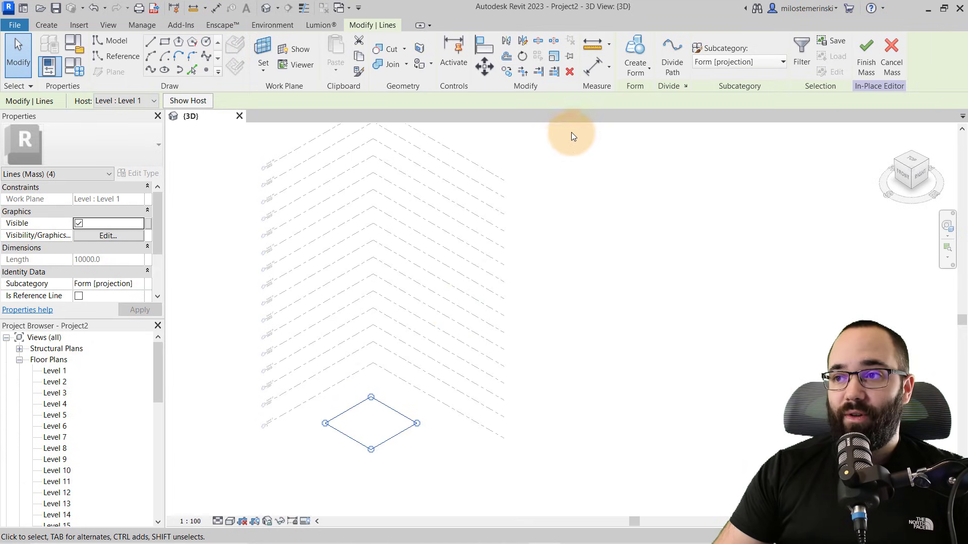
# Step: Extrude the square into a solid form and raise its top face to 48800 high
pyautogui.click(637, 51)
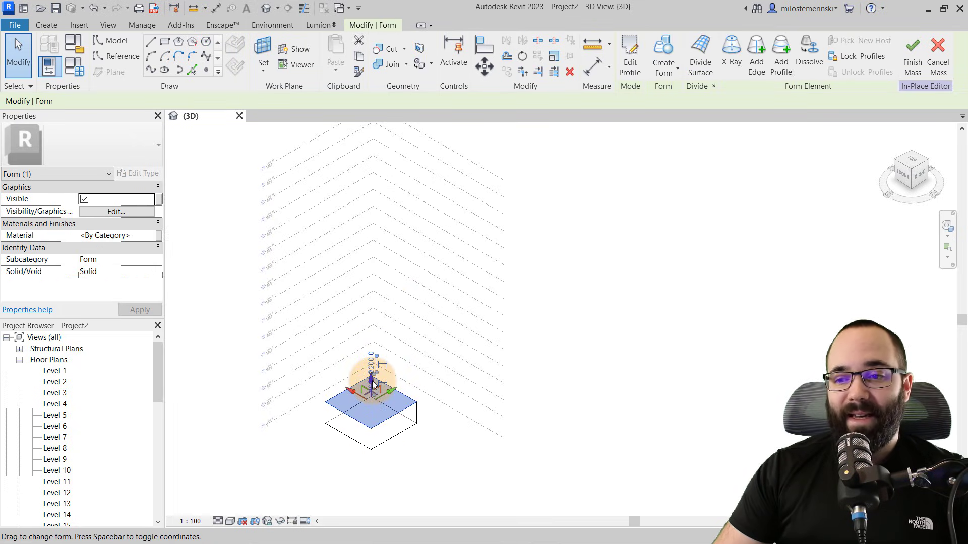
pyautogui.moveTo(375, 384); pyautogui.dragTo(371, 227)
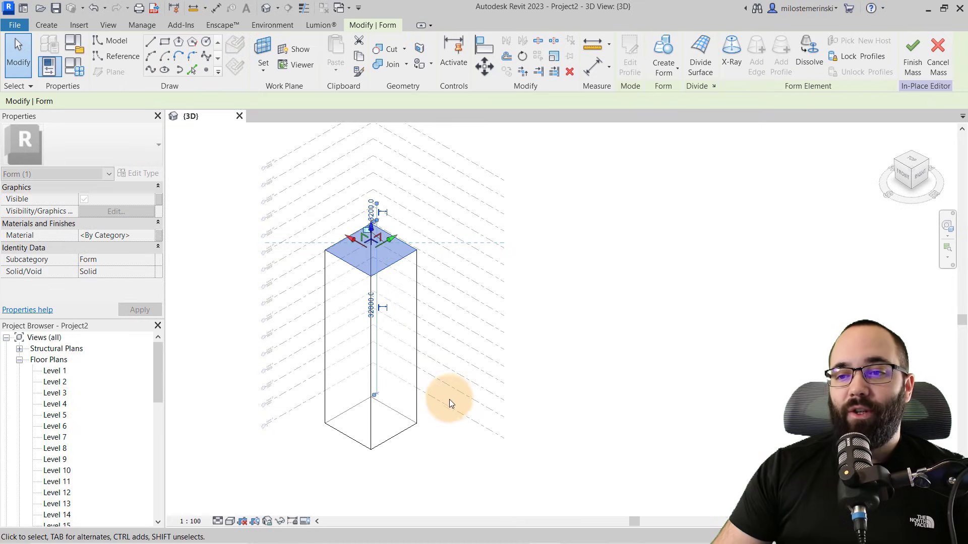
pyautogui.keyDown('shift'); pyautogui.moveTo(449, 399); pyautogui.dragTo(413, 346, button='middle'); pyautogui.keyUp('shift')
pyautogui.scroll(2, 395, 410)
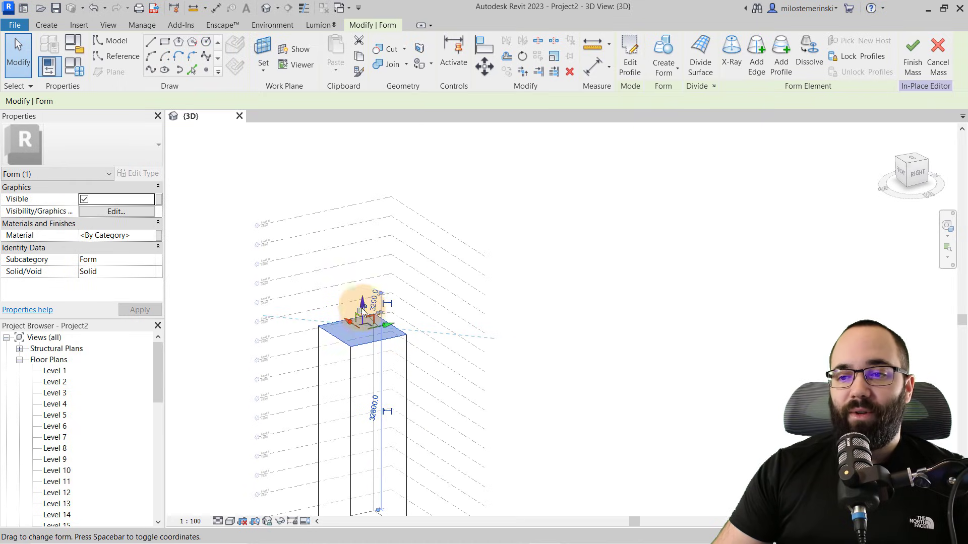
pyautogui.moveTo(362, 311); pyautogui.dragTo(349, 209)
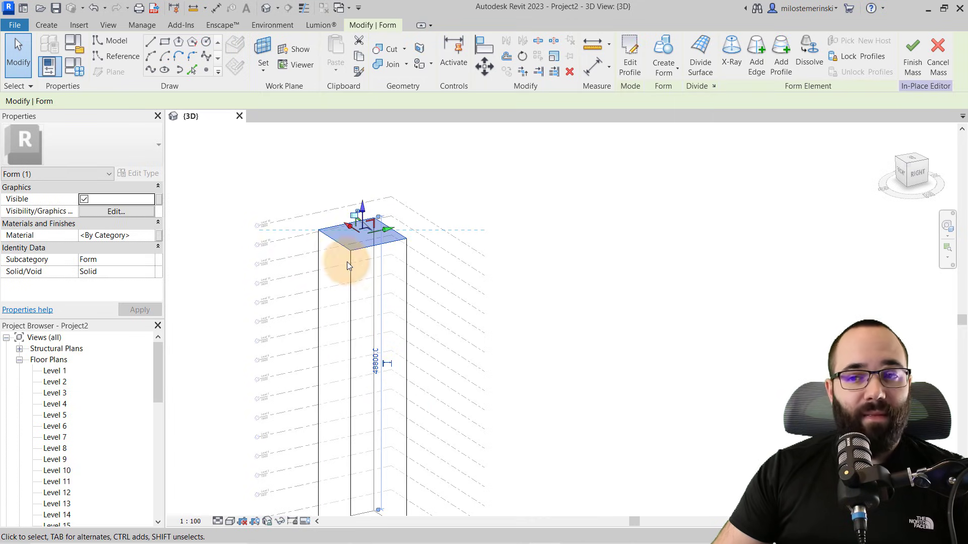
pyautogui.click(375, 366)
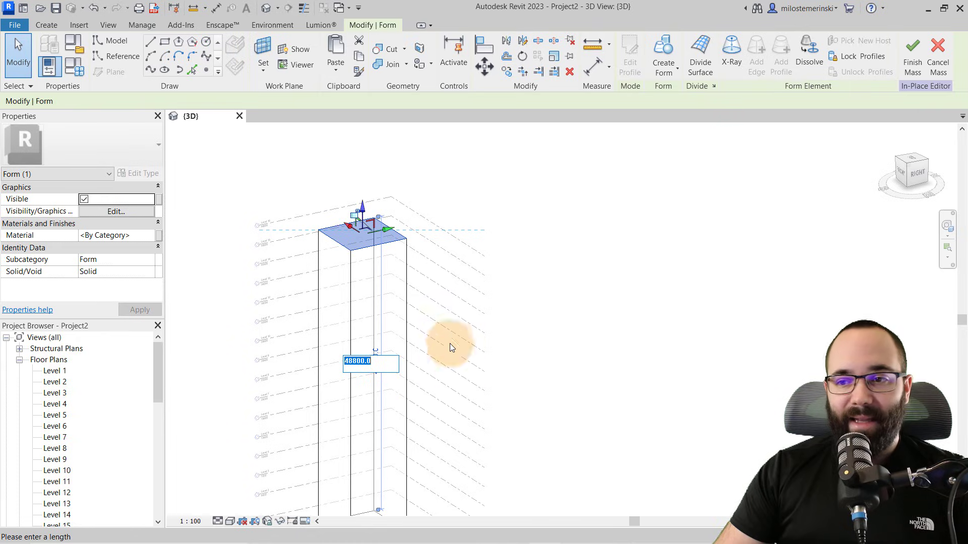
pyautogui.scroll(-2, 439, 298)
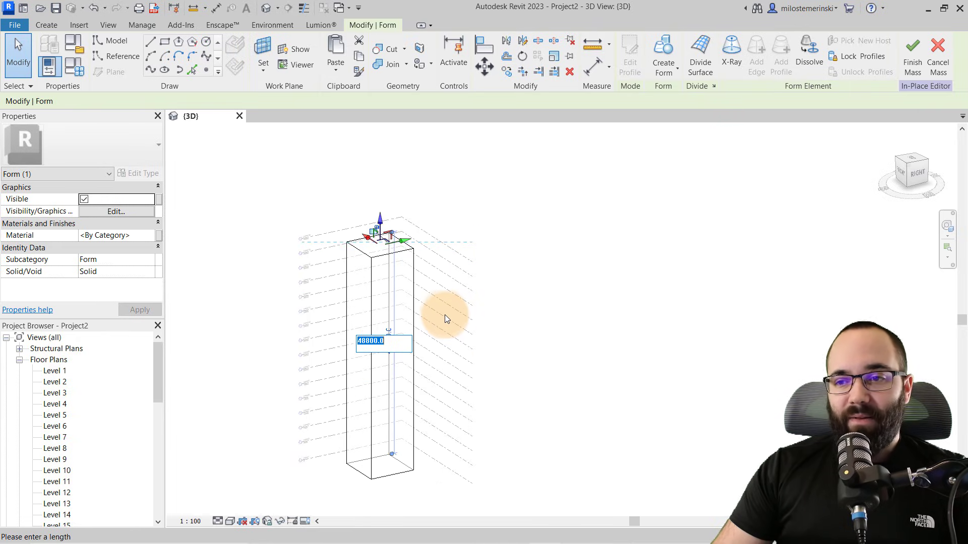
pyautogui.press('Escape')
pyautogui.press('Escape')
pyautogui.keyDown('shift'); pyautogui.moveTo(398, 334); pyautogui.dragTo(416, 380, button='middle'); pyautogui.keyUp('shift')
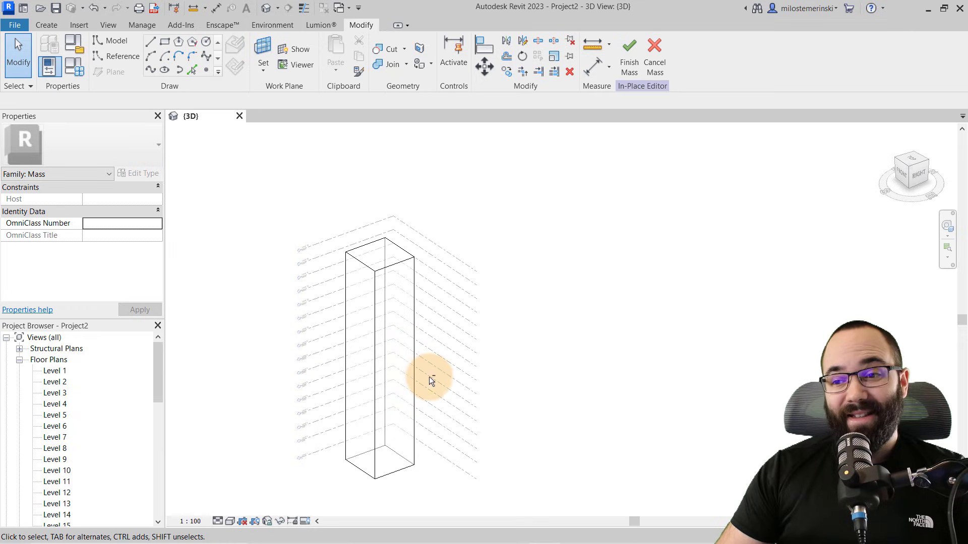
# Step: Orbit around the mass and Tab-select the Form : Form Element as a whole
pyautogui.moveTo(428, 376)
pyautogui.keyDown('shift'); pyautogui.mouseDown(button='middle')
pyautogui.moveTo(447, 365)
pyautogui.moveTo(422, 364)
pyautogui.mouseUp(button='middle'); pyautogui.keyUp('shift')
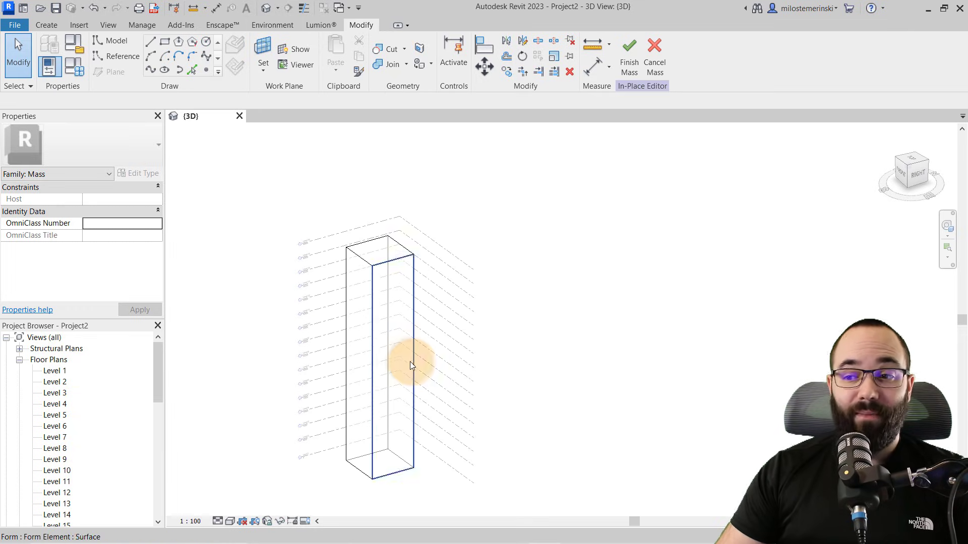
pyautogui.keyDown('shift'); pyautogui.moveTo(399, 275); pyautogui.dragTo(410, 281, button='middle'); pyautogui.keyUp('shift')
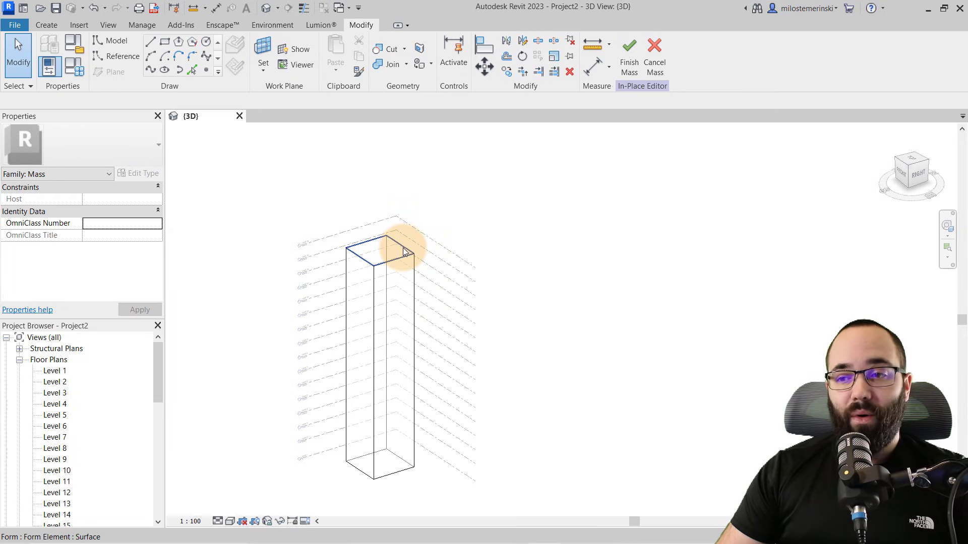
pyautogui.press('Tab')
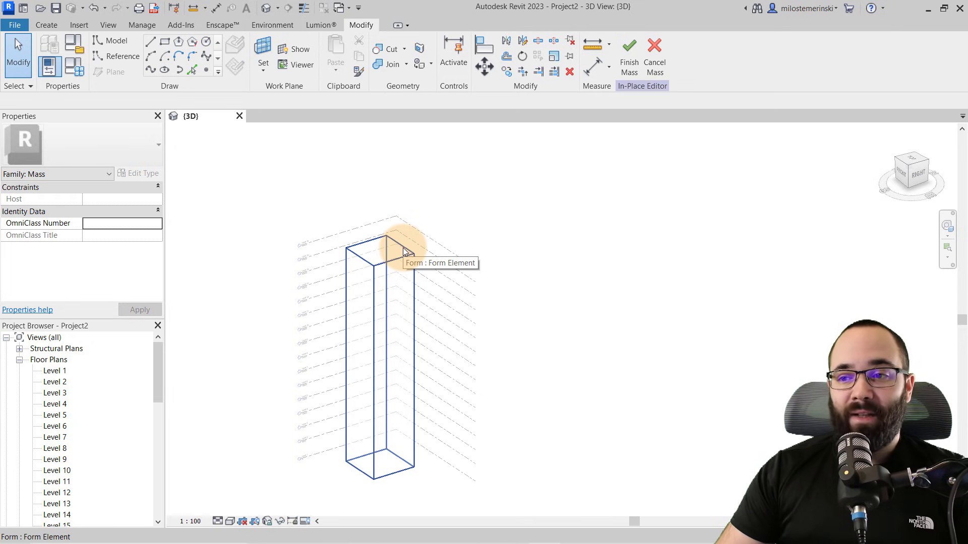
pyautogui.click(403, 249)
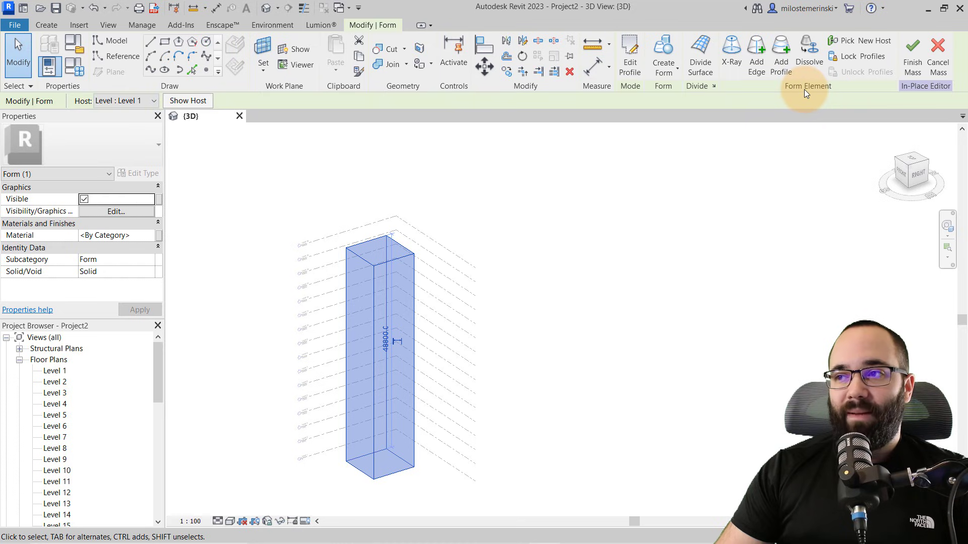
# Step: Show the form's geometric skeleton, then deselect and orbit around the mass
pyautogui.click(736, 72)
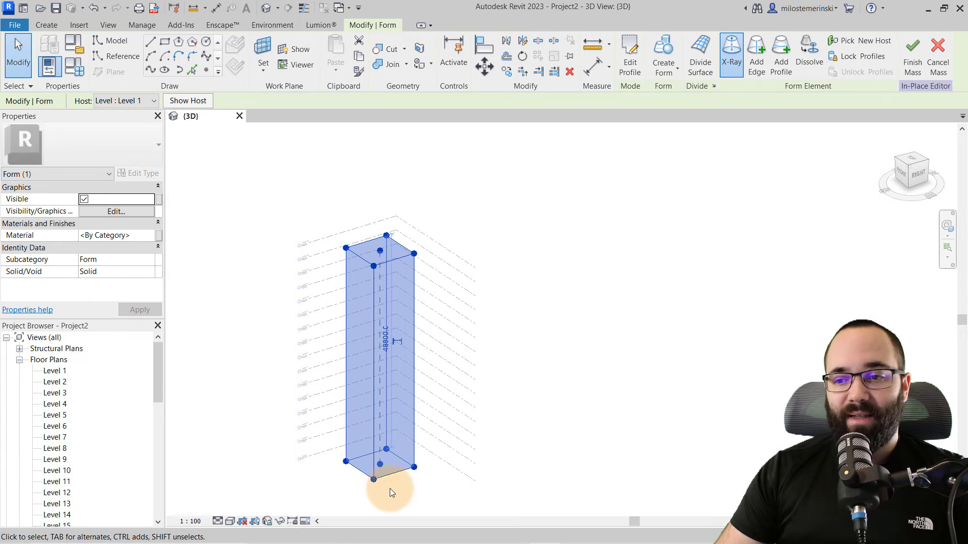
pyautogui.click(456, 323)
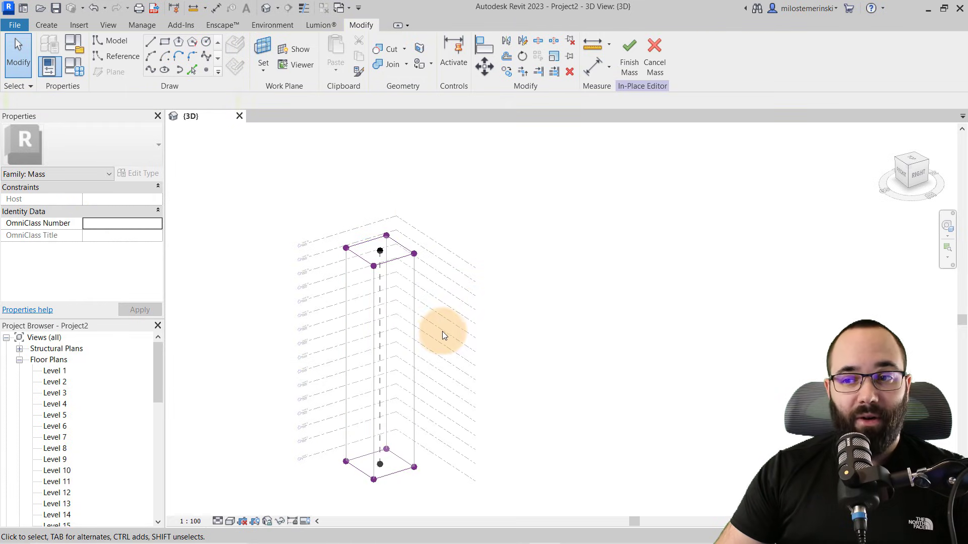
pyautogui.keyDown('shift'); pyautogui.moveTo(454, 339); pyautogui.dragTo(433, 330, button='middle'); pyautogui.keyUp('shift')
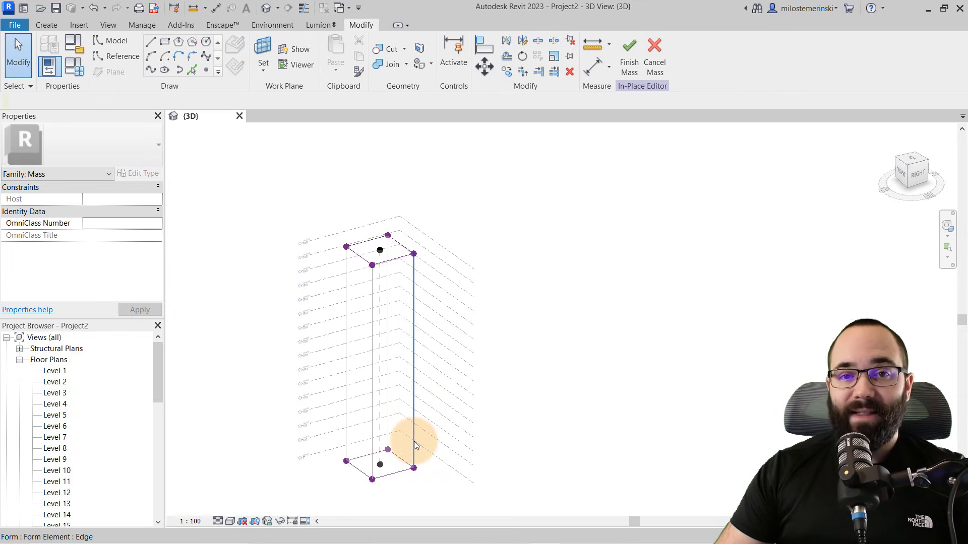
pyautogui.moveTo(425, 432); pyautogui.dragTo(445, 446, button='middle')
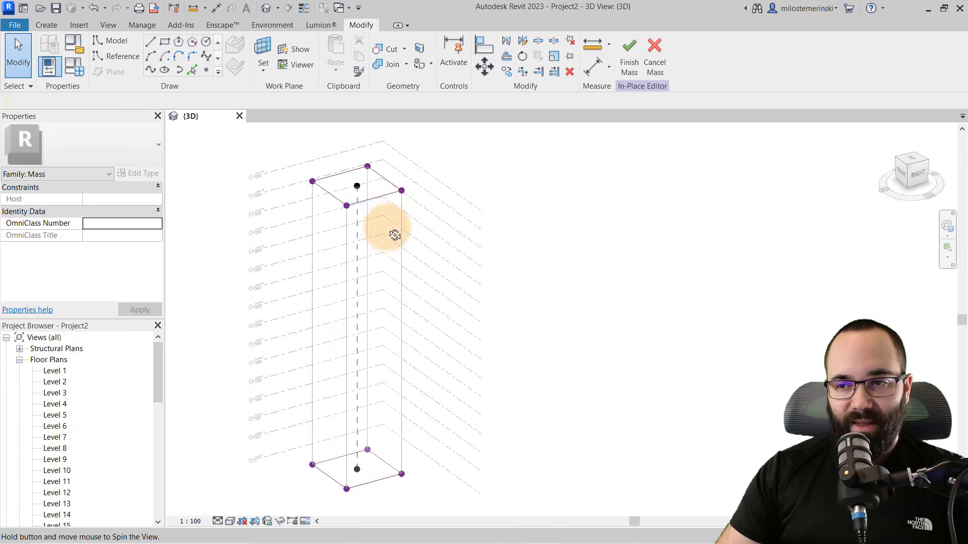
pyautogui.keyDown('shift'); pyautogui.moveTo(389, 232); pyautogui.dragTo(396, 237, button='middle'); pyautogui.keyUp('shift')
pyautogui.keyDown('shift'); pyautogui.moveTo(434, 277); pyautogui.dragTo(439, 277, button='middle'); pyautogui.keyUp('shift')
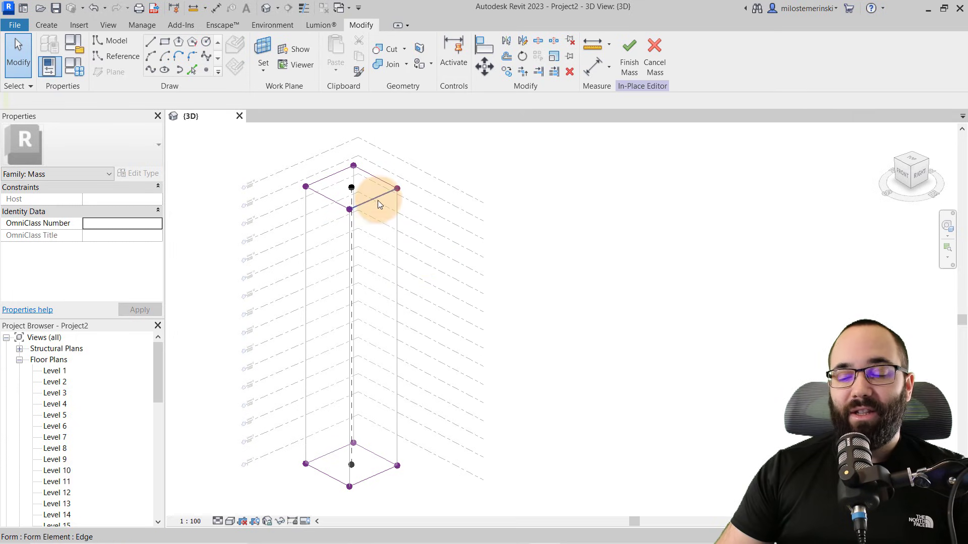
# Step: Select the mass's top face and shift it sideways to lean the tower
pyautogui.click(376, 219)
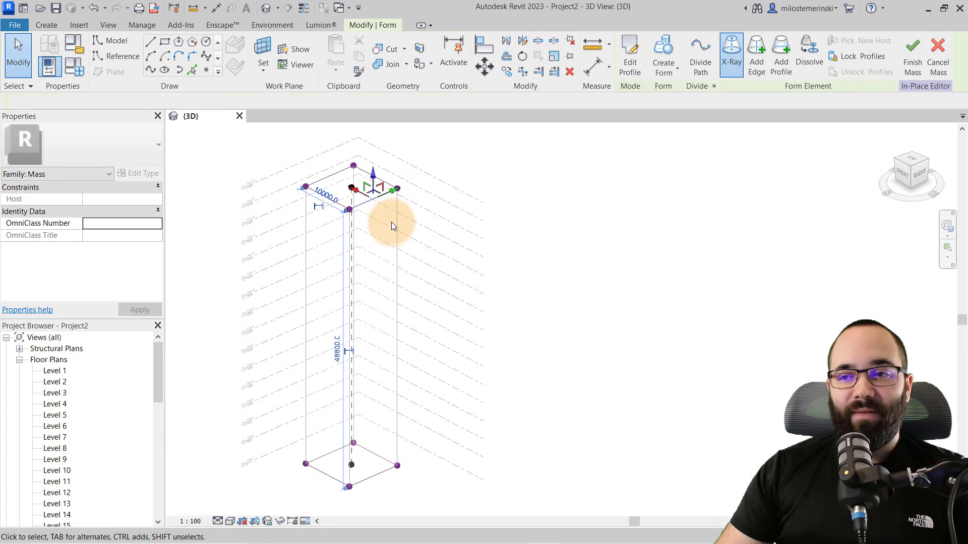
pyautogui.click(365, 193)
pyautogui.moveTo(355, 193); pyautogui.dragTo(397, 241)
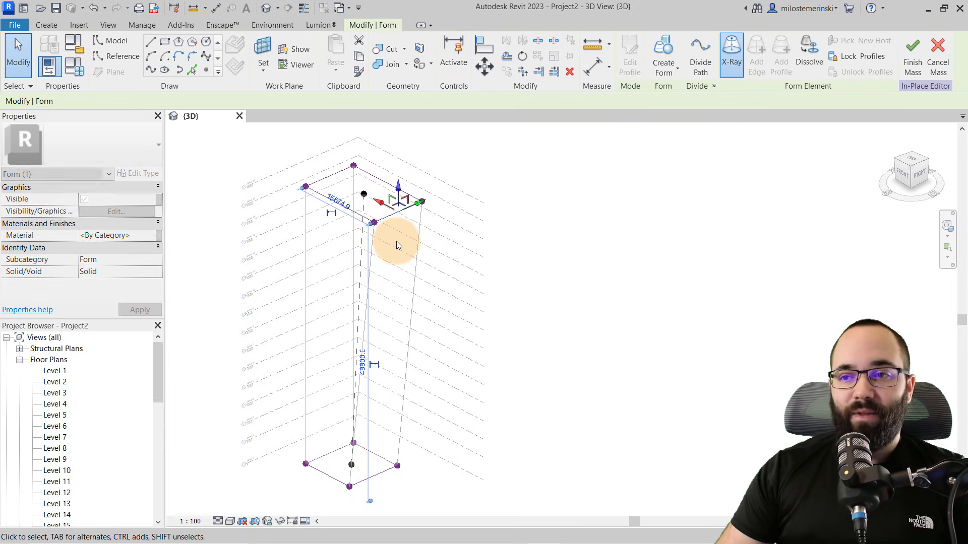
pyautogui.click(452, 231)
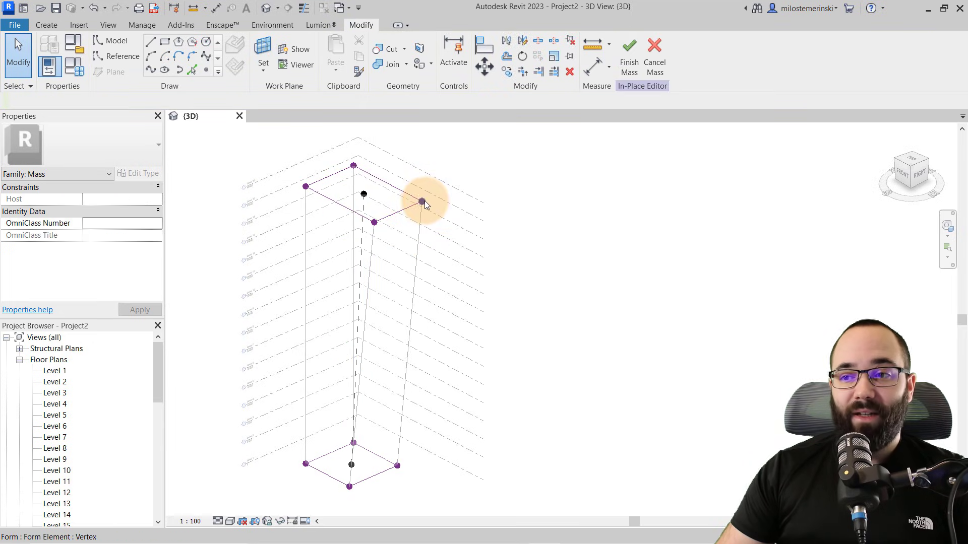
# Step: Drag a top corner vertex of the mass to a new position
pyautogui.click(424, 202)
pyautogui.moveTo(442, 195); pyautogui.dragTo(460, 185)
pyautogui.keyDown('shift'); pyautogui.moveTo(502, 267); pyautogui.dragTo(478, 276, button='middle'); pyautogui.keyUp('shift')
pyautogui.moveTo(453, 199); pyautogui.dragTo(432, 201)
pyautogui.click(389, 224)
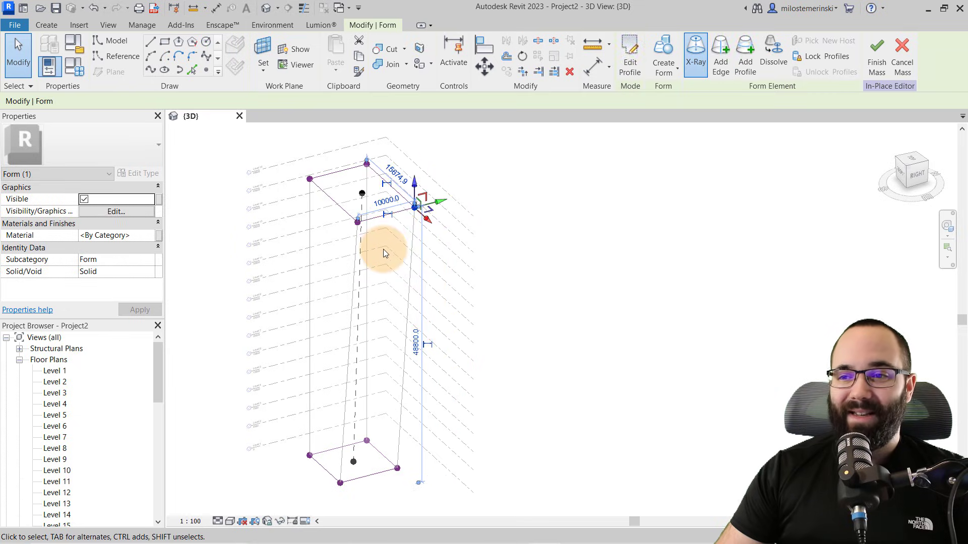
# Step: Slide a top edge of the form to narrow its width to 14143.0
pyautogui.click(355, 267)
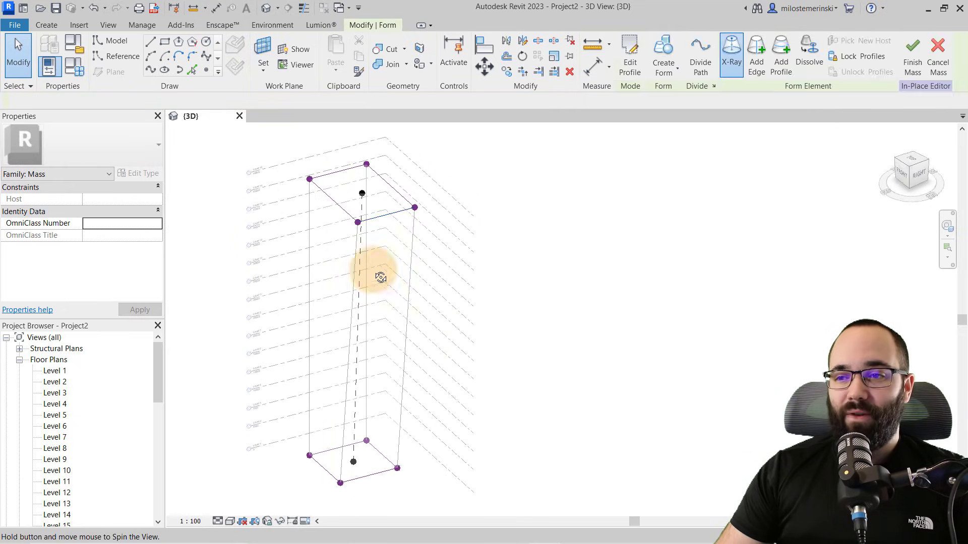
pyautogui.keyDown('shift'); pyautogui.moveTo(378, 275); pyautogui.dragTo(398, 227, button='middle'); pyautogui.keyUp('shift')
pyautogui.click(392, 213)
pyautogui.moveTo(380, 205); pyautogui.dragTo(346, 204)
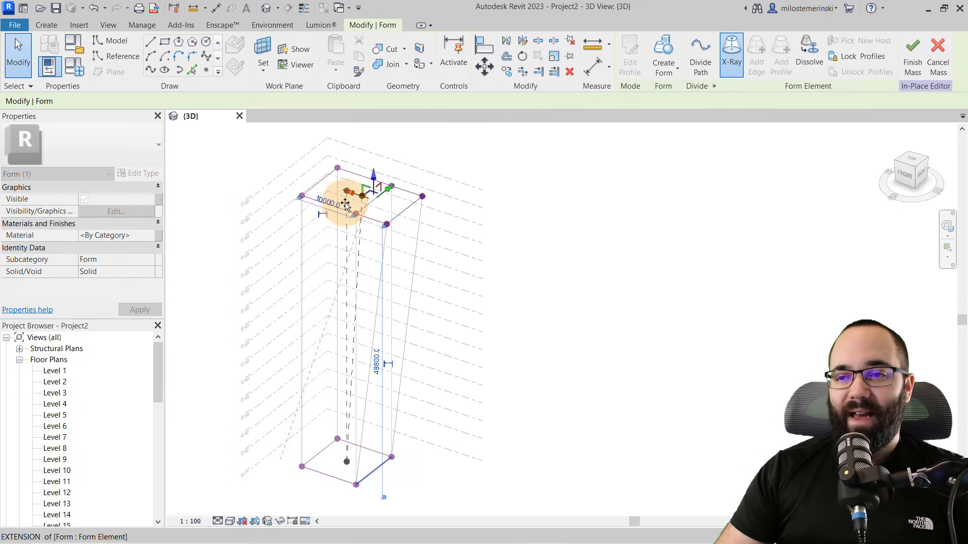
pyautogui.click(455, 282)
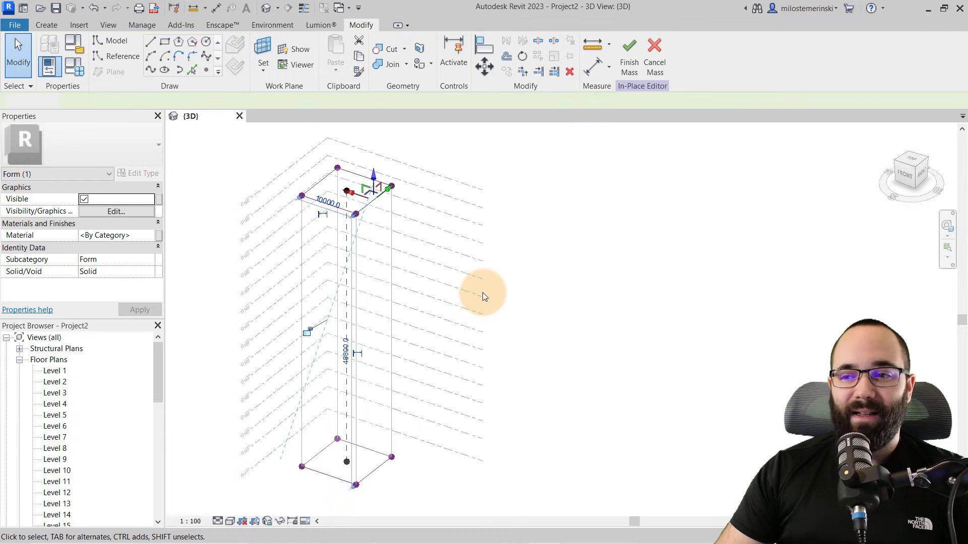
pyautogui.keyDown('shift'); pyautogui.moveTo(463, 303); pyautogui.dragTo(454, 300, button='middle'); pyautogui.keyUp('shift')
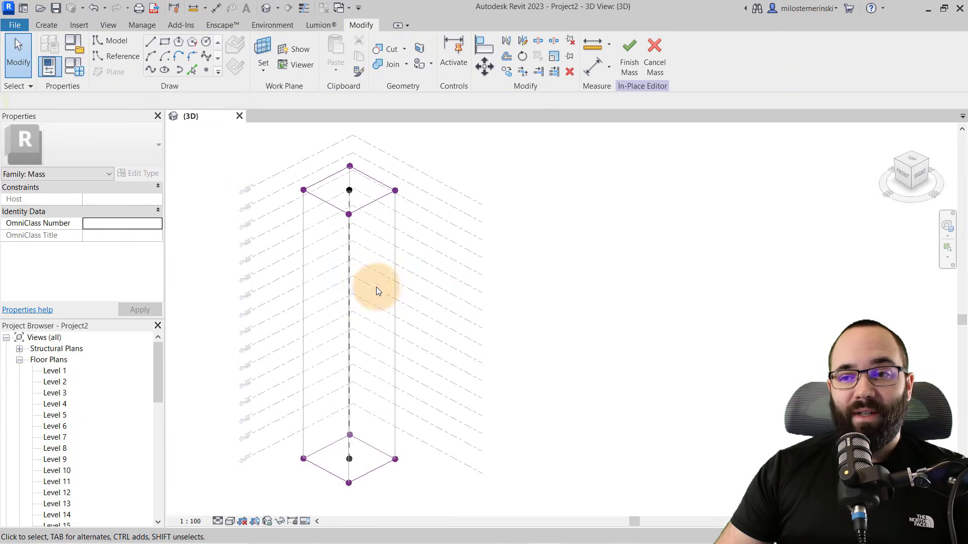
# Step: Push one side face of the box outward to widen it
pyautogui.click(395, 285)
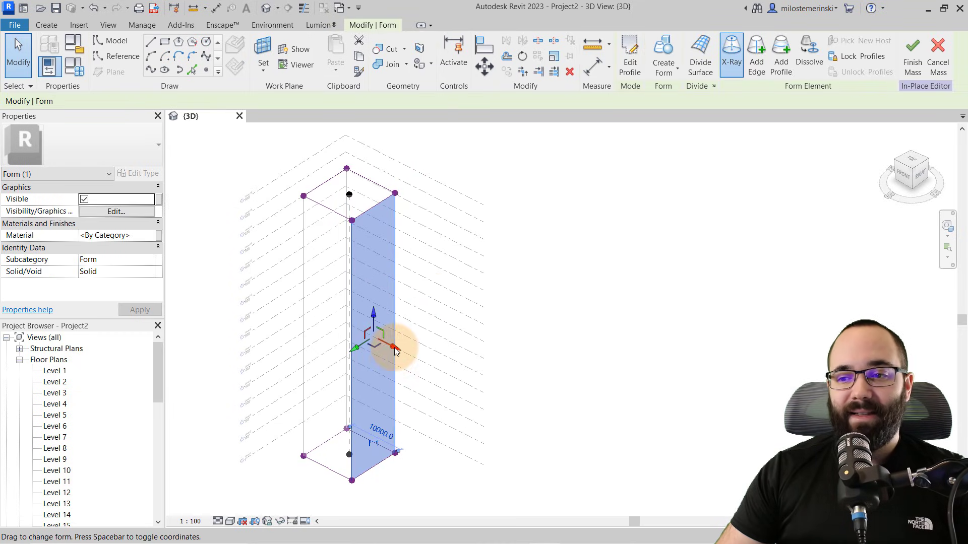
pyautogui.moveTo(395, 351)
pyautogui.mouseDown()
pyautogui.moveTo(428, 360)
pyautogui.moveTo(402, 351)
pyautogui.mouseUp()
pyautogui.click(432, 368)
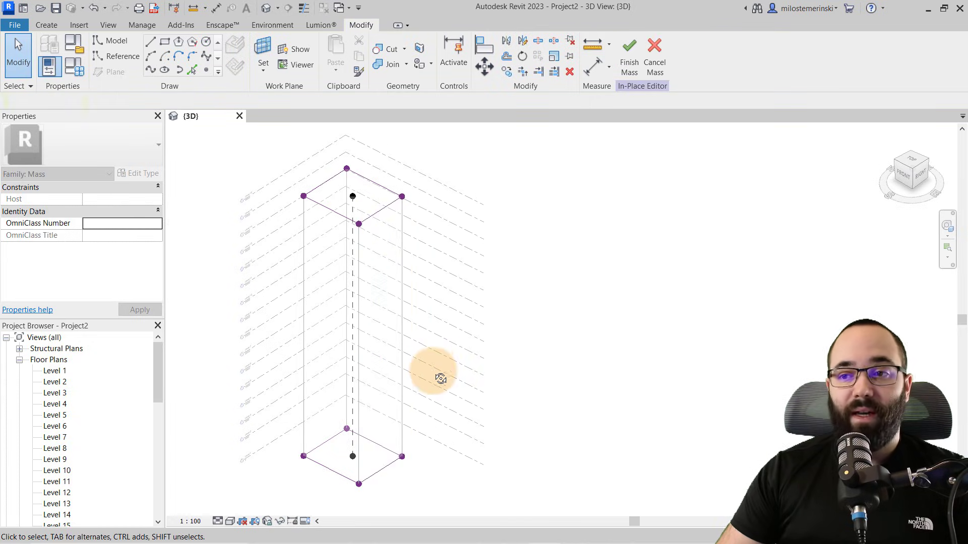
pyautogui.keyDown('shift'); pyautogui.moveTo(434, 373); pyautogui.dragTo(422, 332, button='middle'); pyautogui.keyUp('shift')
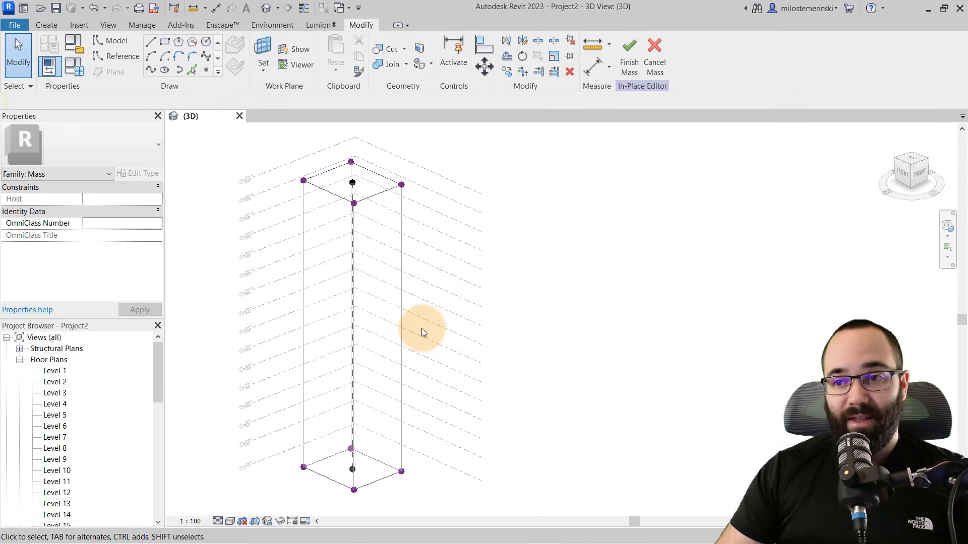
pyautogui.keyDown('shift'); pyautogui.moveTo(446, 301); pyautogui.dragTo(465, 312, button='middle'); pyautogui.keyUp('shift')
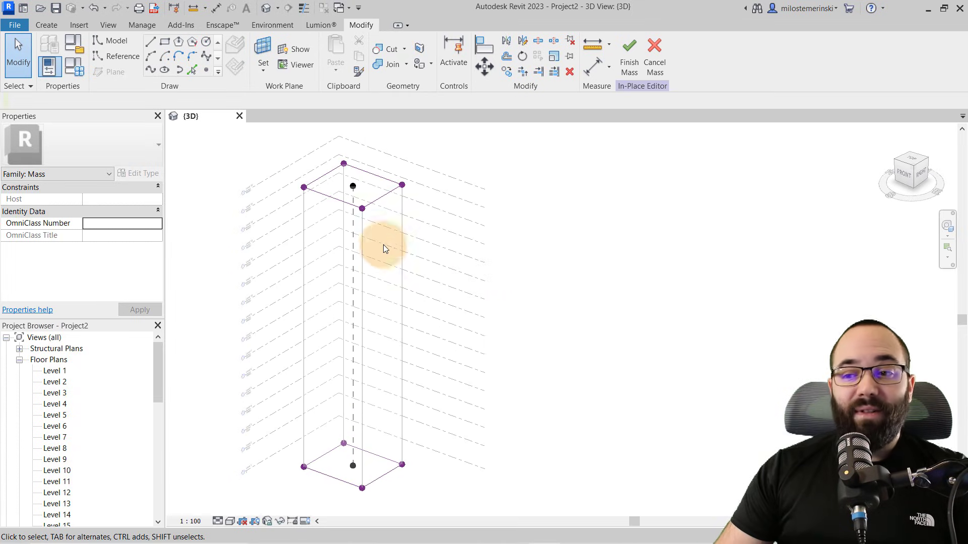
# Step: Pull the top edge inward to taper the tower, then select the whole form
pyautogui.click(390, 195)
pyautogui.moveTo(361, 190); pyautogui.dragTo(347, 188)
pyautogui.click(437, 277)
pyautogui.moveTo(432, 287)
pyautogui.keyDown('shift'); pyautogui.mouseDown(button='middle')
pyautogui.moveTo(495, 259)
pyautogui.moveTo(443, 289)
pyautogui.moveTo(423, 286)
pyautogui.mouseUp(button='middle'); pyautogui.keyUp('shift')
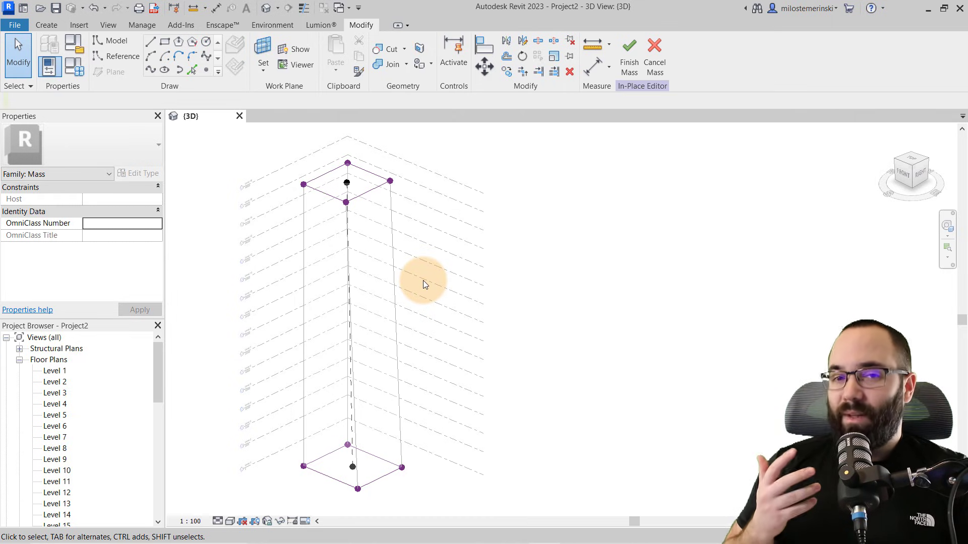
pyautogui.keyDown('shift'); pyautogui.moveTo(378, 305); pyautogui.dragTo(408, 313, button='middle'); pyautogui.keyUp('shift')
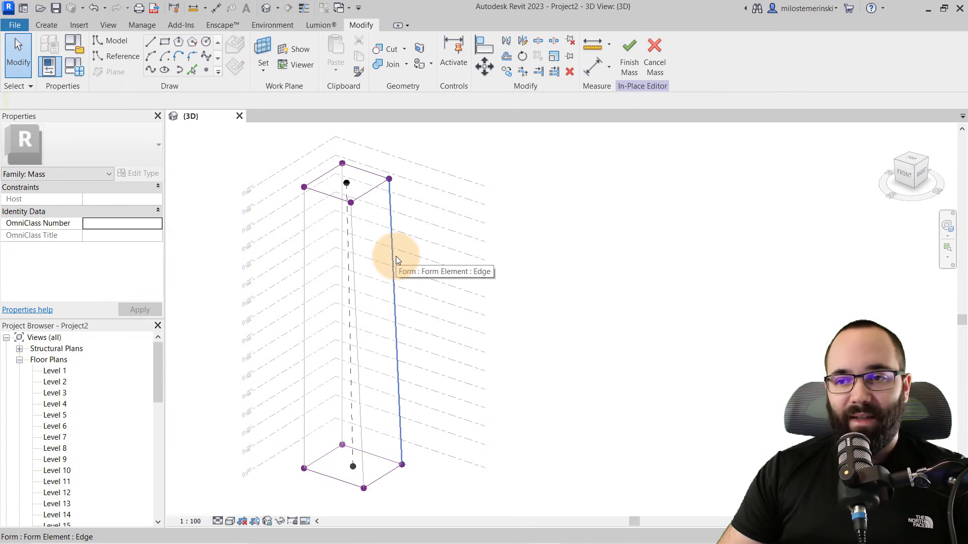
pyautogui.press('Tab')
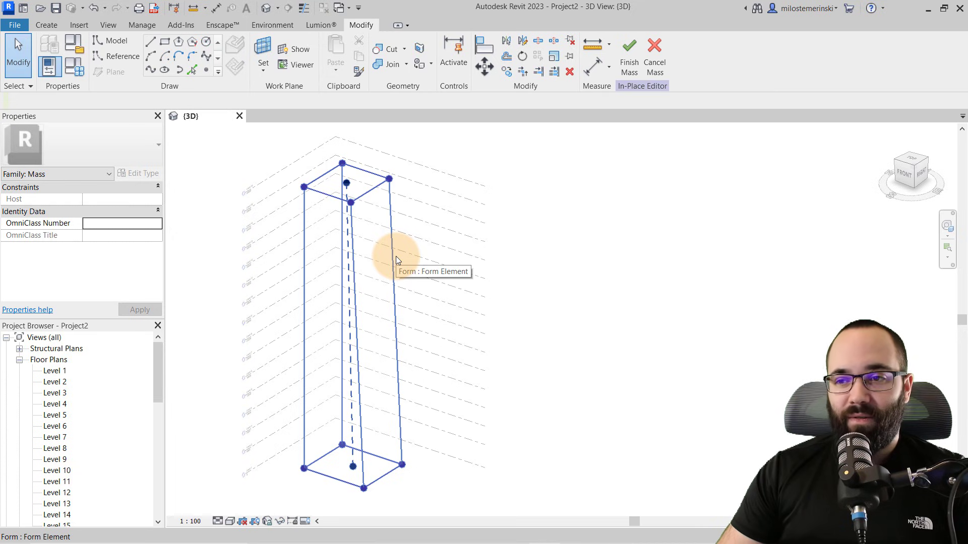
pyautogui.click(396, 258)
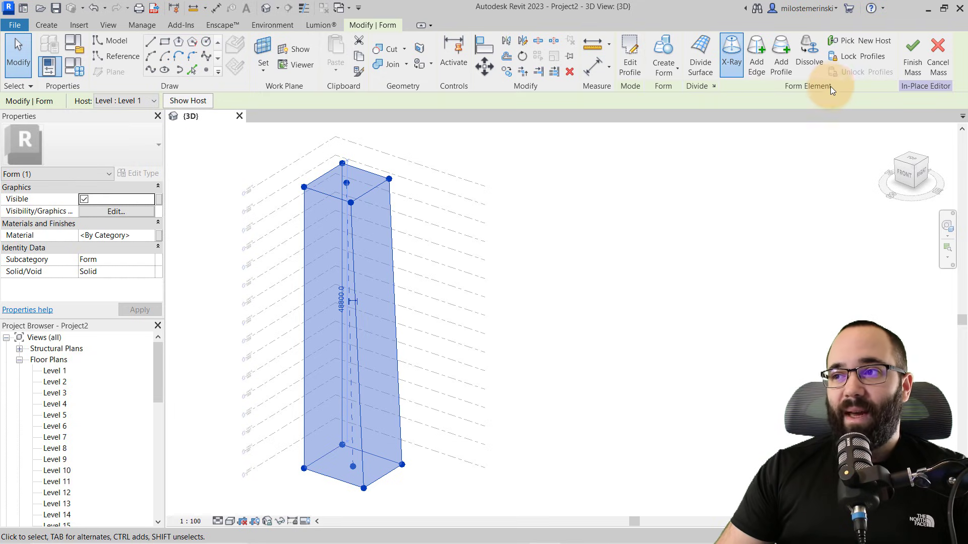
# Step: Launch Add Profile on the selected tapered form
pyautogui.click(784, 70)
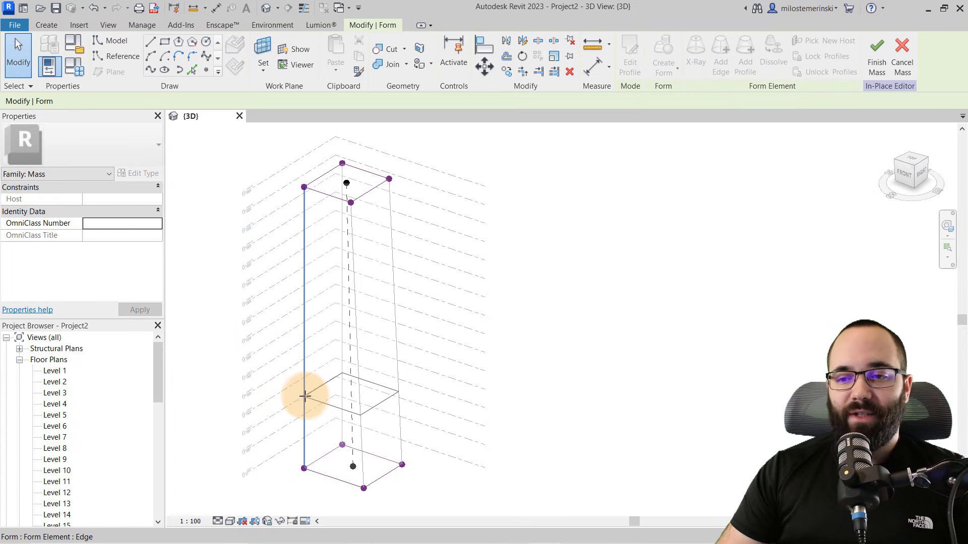
# Step: Place a new profile at the tower's mid-height and shift it sideways so the edges curve gently
pyautogui.click(394, 311)
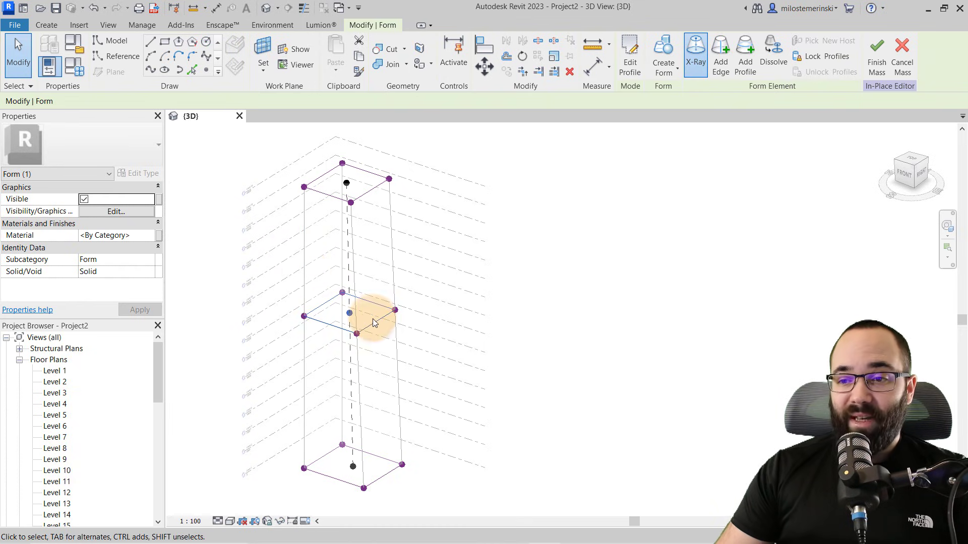
pyautogui.click(385, 335)
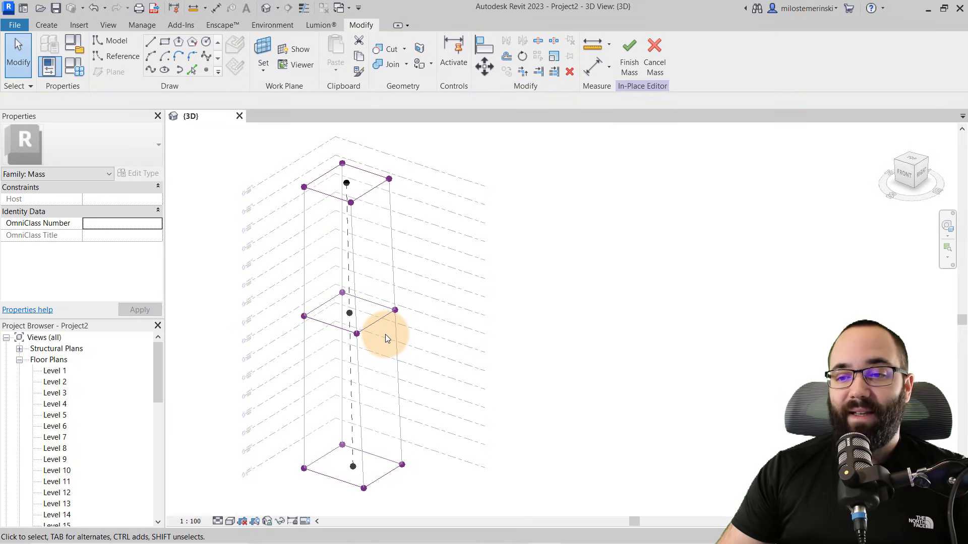
pyautogui.click(382, 352)
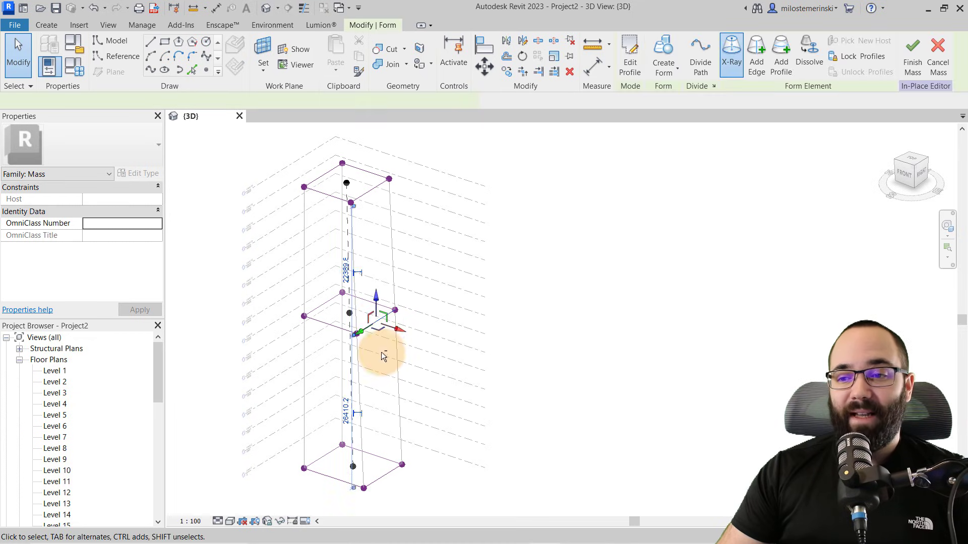
pyautogui.keyDown('shift'); pyautogui.moveTo(381, 352); pyautogui.dragTo(371, 313, button='middle'); pyautogui.keyUp('shift')
pyautogui.scroll(2, 371, 313)
pyautogui.click(402, 328)
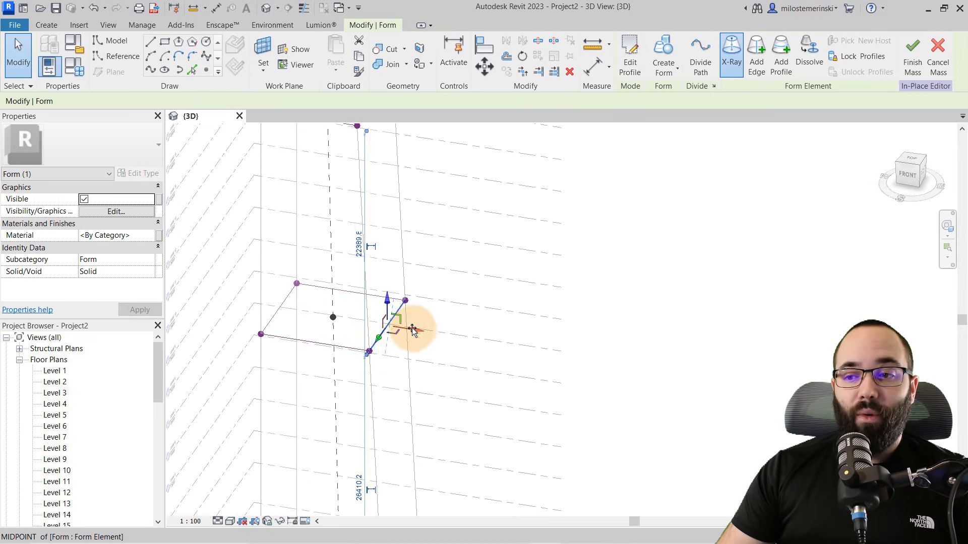
pyautogui.click(432, 345)
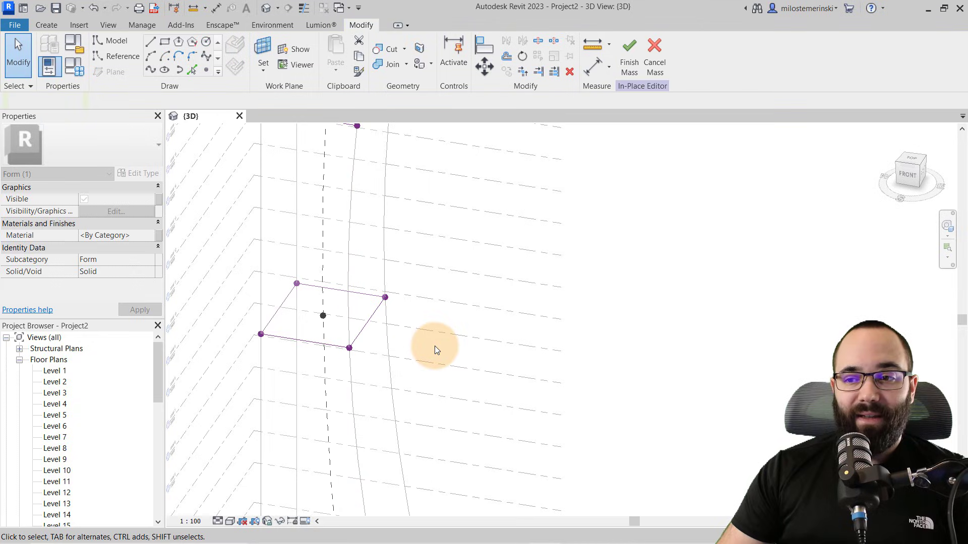
pyautogui.keyDown('shift'); pyautogui.moveTo(428, 348); pyautogui.dragTo(362, 312, button='middle'); pyautogui.keyUp('shift')
pyautogui.scroll(-4, 357, 324)
pyautogui.scroll(3, 362, 313)
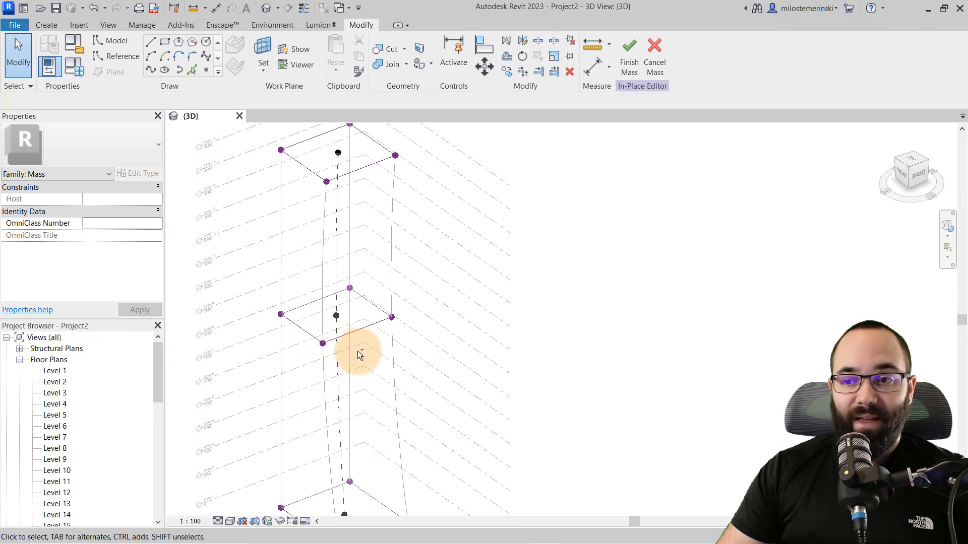
pyautogui.moveTo(358, 352)
pyautogui.keyDown('shift'); pyautogui.mouseDown(button='middle')
pyautogui.moveTo(379, 368)
pyautogui.moveTo(360, 361)
pyautogui.moveTo(367, 351)
pyautogui.mouseUp(button='middle'); pyautogui.keyUp('shift')
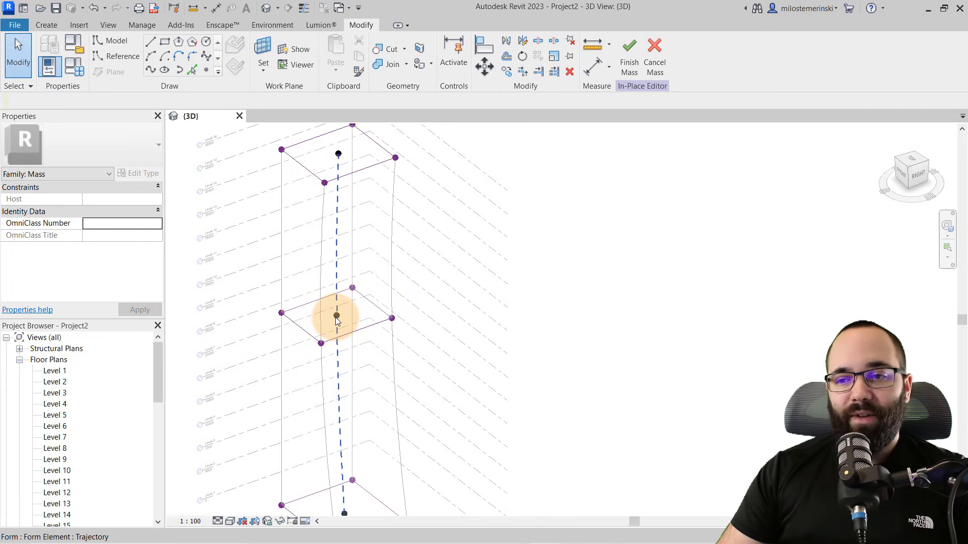
pyautogui.keyDown('shift'); pyautogui.moveTo(336, 321); pyautogui.dragTo(364, 219, button='middle'); pyautogui.keyUp('shift')
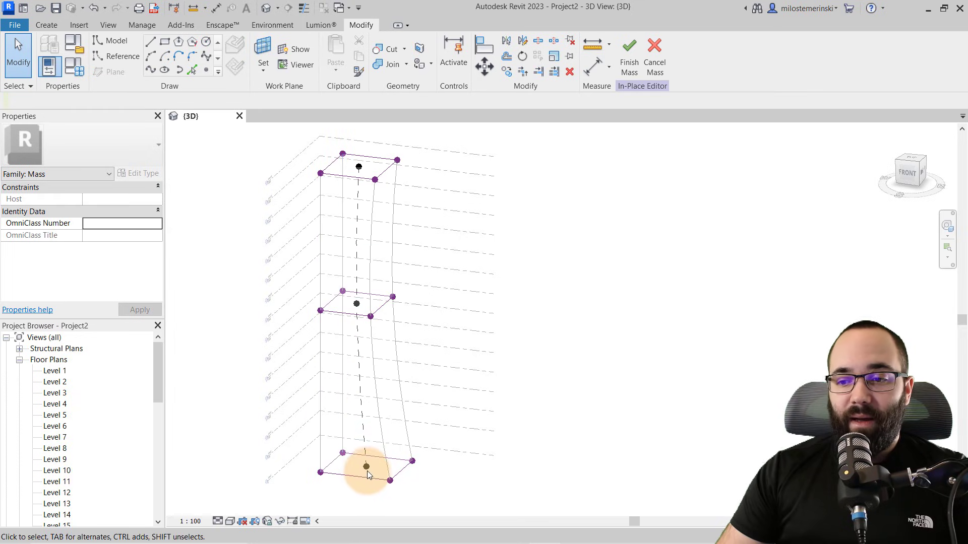
# Step: Move the mid-height profile upward with its gizmo
pyautogui.click(356, 311)
pyautogui.scroll(3, 355, 303)
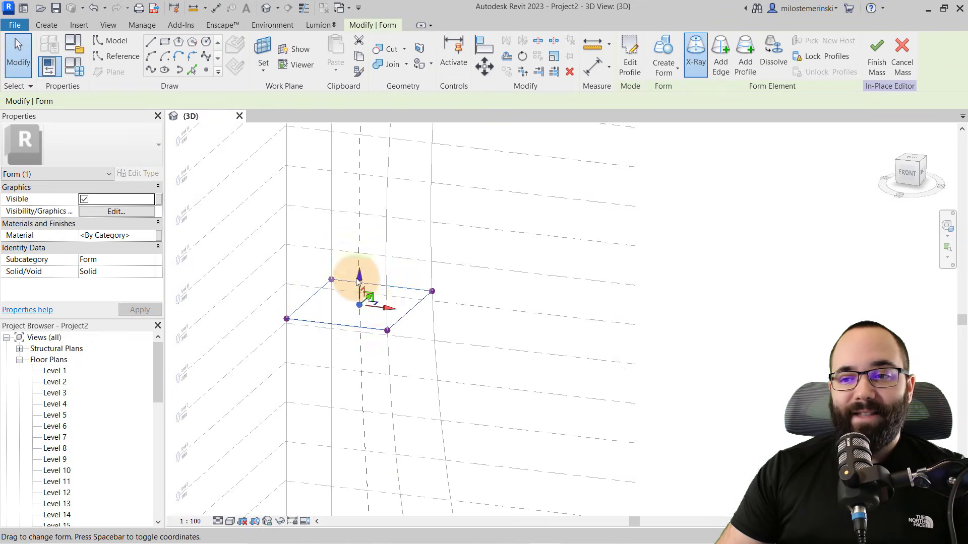
pyautogui.click(345, 352)
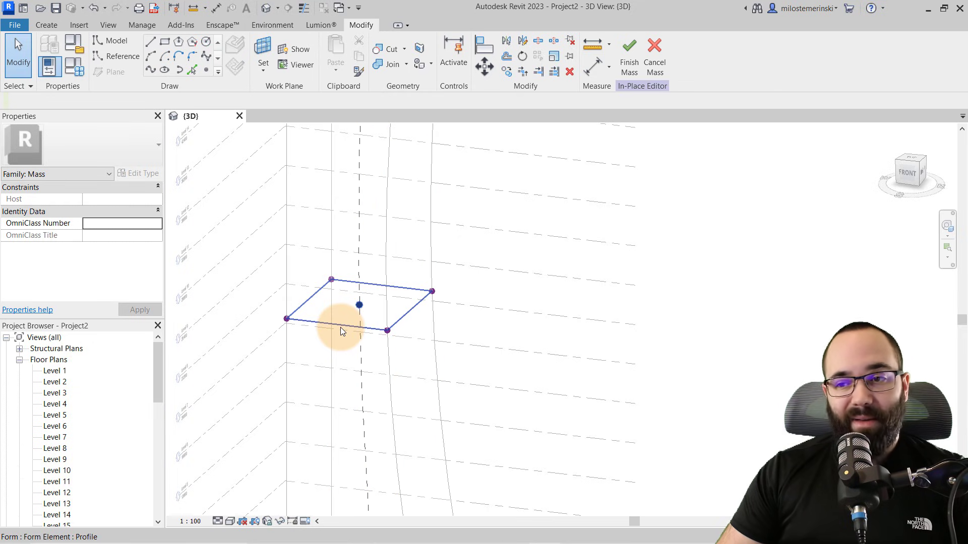
pyautogui.click(341, 328)
pyautogui.keyDown('ctrl'); pyautogui.moveTo(349, 286); pyautogui.dragTo(354, 248); pyautogui.keyUp('ctrl')
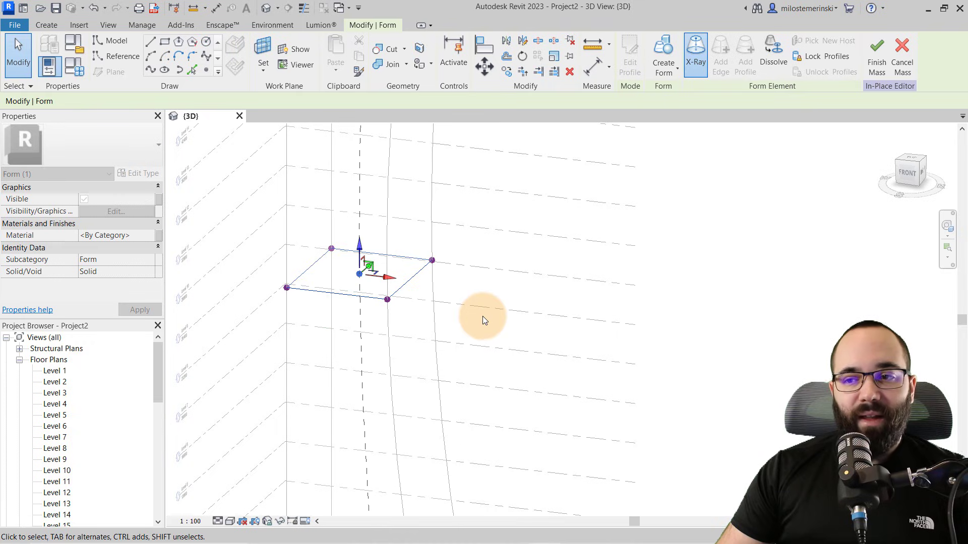
pyautogui.keyDown('shift'); pyautogui.moveTo(486, 318); pyautogui.dragTo(406, 302, button='middle'); pyautogui.keyUp('shift')
# Step: Undo the accidental sideways copy of the profile and reselect the mid-height profile
pyautogui.keyDown('ctrl'); pyautogui.moveTo(420, 280); pyautogui.dragTo(447, 274); pyautogui.keyUp('ctrl')
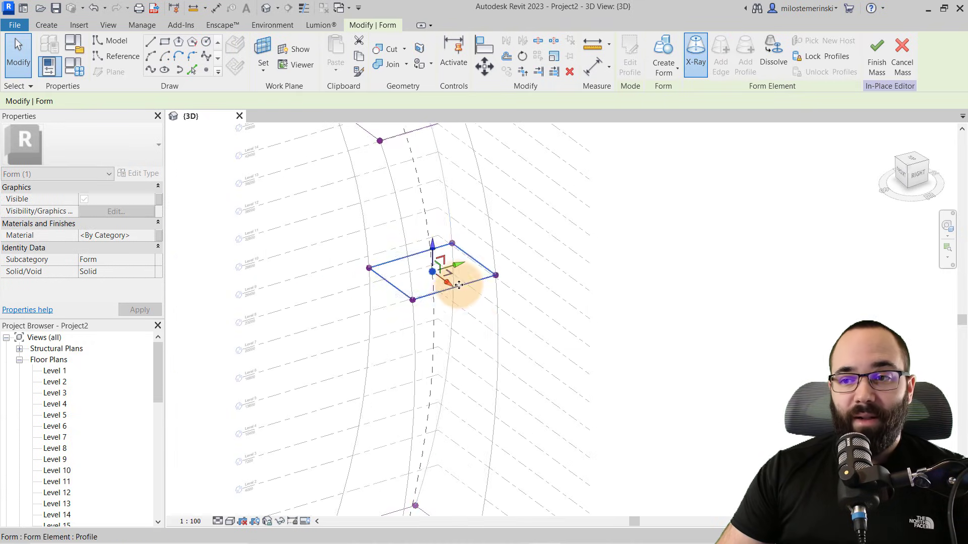
pyautogui.keyDown('shift'); pyautogui.moveTo(503, 352); pyautogui.dragTo(524, 296, button='middle'); pyautogui.keyUp('shift')
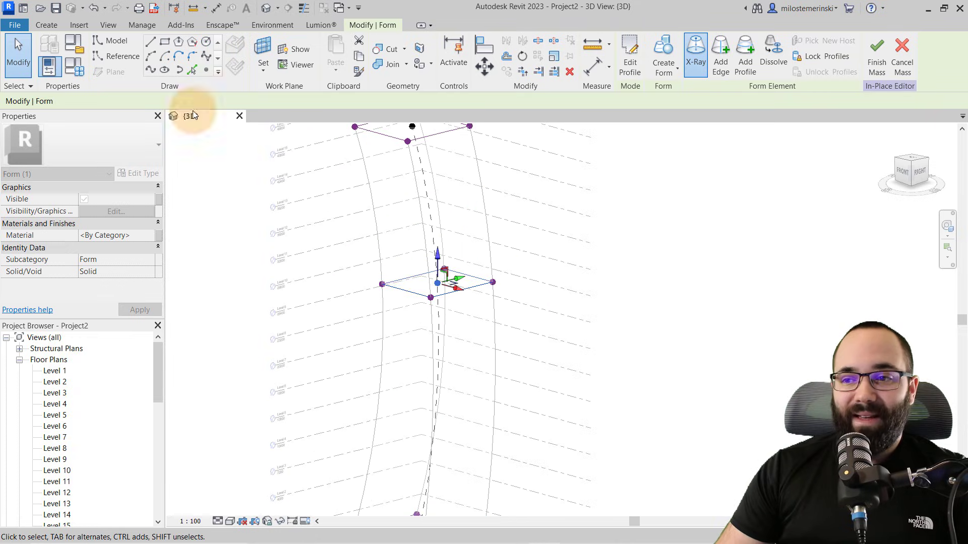
pyautogui.click(95, 14)
pyautogui.keyDown('shift'); pyautogui.moveTo(432, 276); pyautogui.dragTo(396, 283, button='middle'); pyautogui.keyUp('shift')
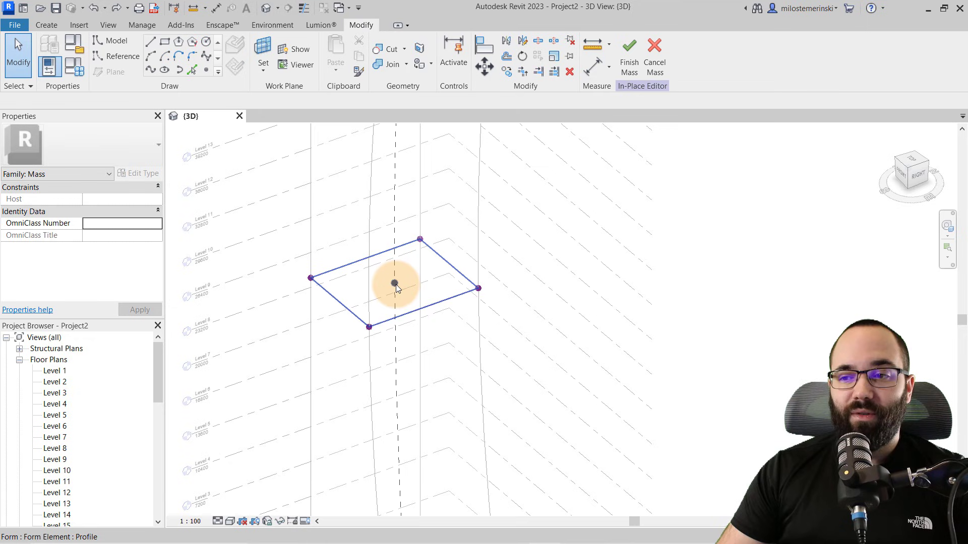
pyautogui.click(399, 294)
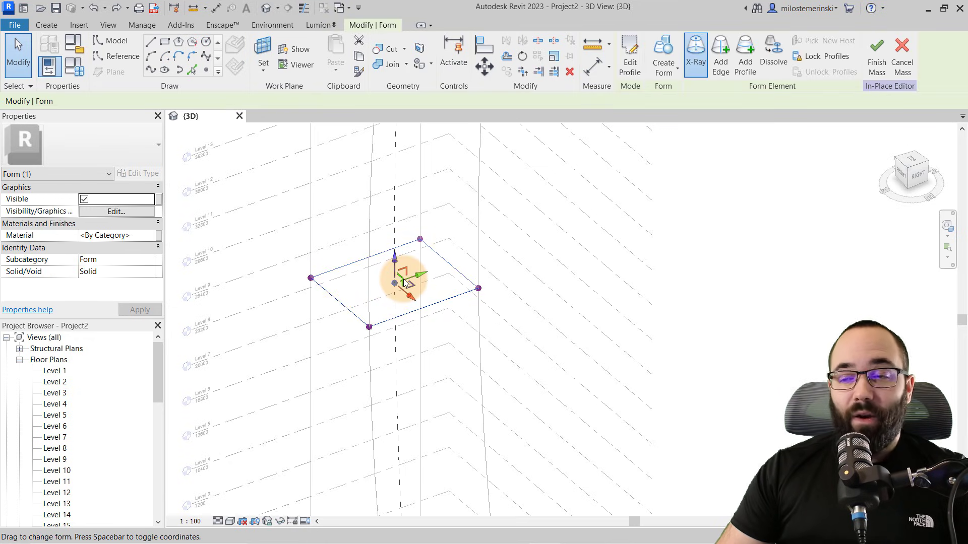
# Step: Scale the mid-height profile about its centre, first enlarging it
pyautogui.click(553, 56)
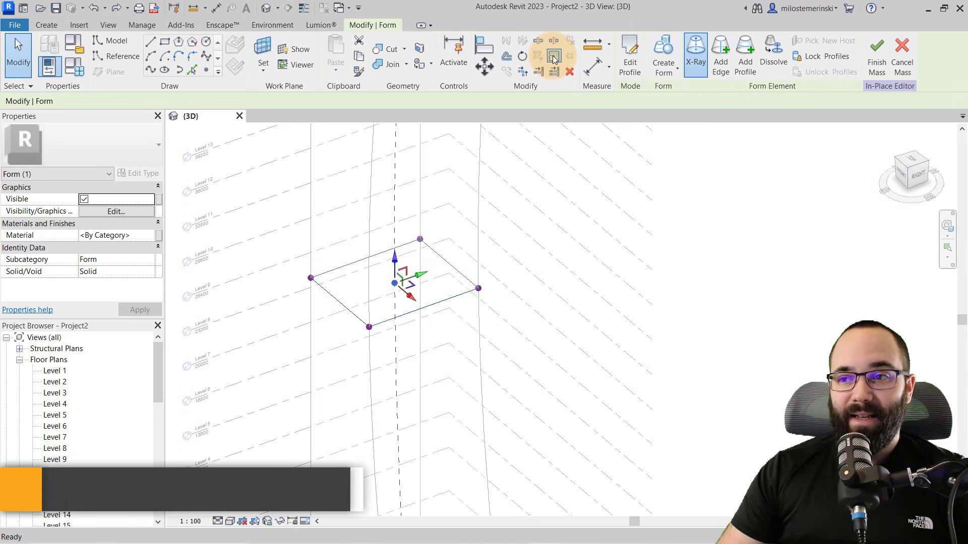
pyautogui.click(395, 283)
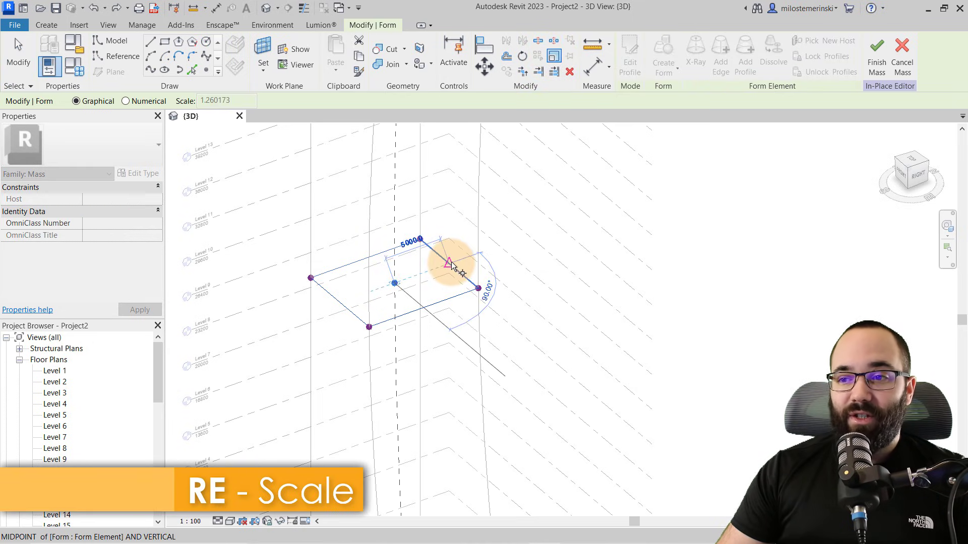
pyautogui.click(459, 261)
pyautogui.click(464, 256)
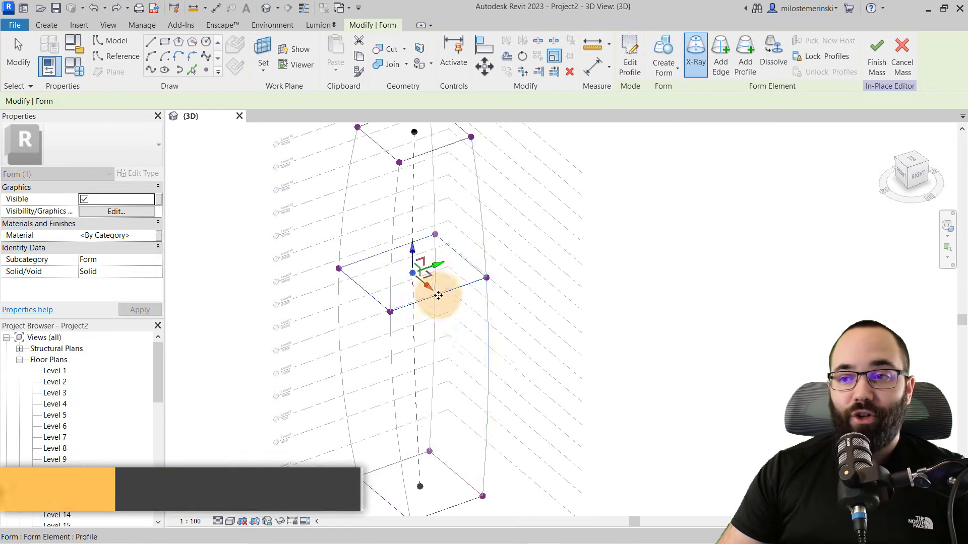
pyautogui.keyDown('shift'); pyautogui.moveTo(439, 296); pyautogui.dragTo(454, 255, button='middle'); pyautogui.keyUp('shift')
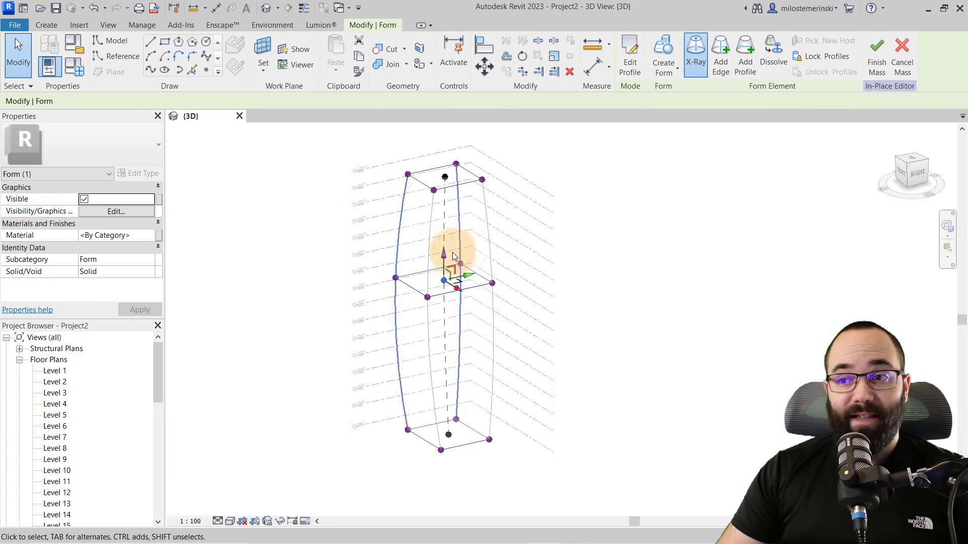
pyautogui.scroll(3, 471, 211)
pyautogui.scroll(2, 423, 216)
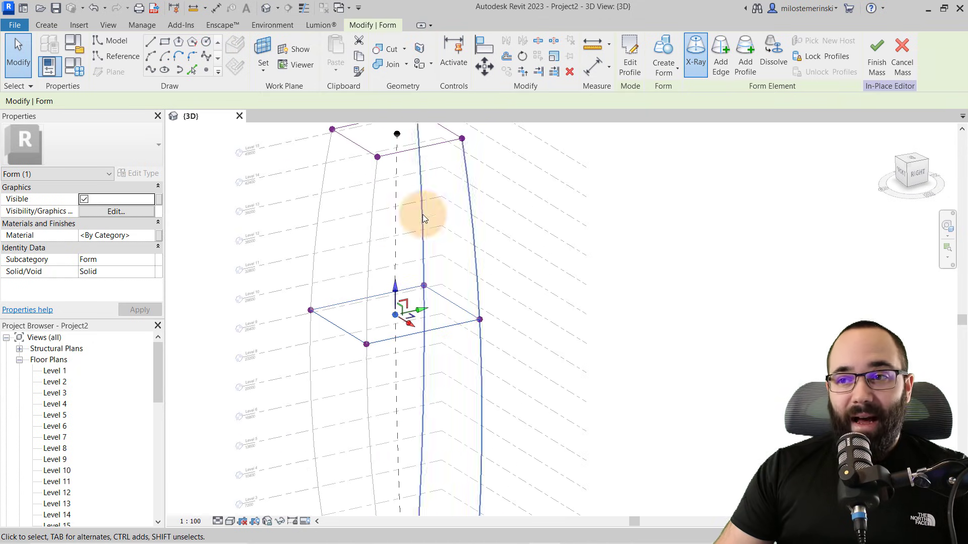
# Step: Rescale the mid-height profile smaller about its centre so the tower narrows at the middle
pyautogui.click(554, 55)
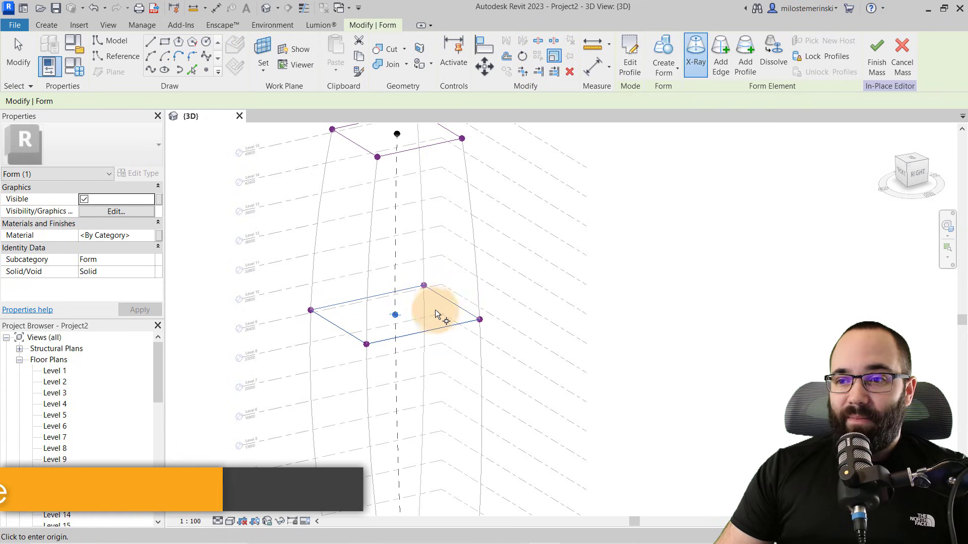
pyautogui.click(396, 315)
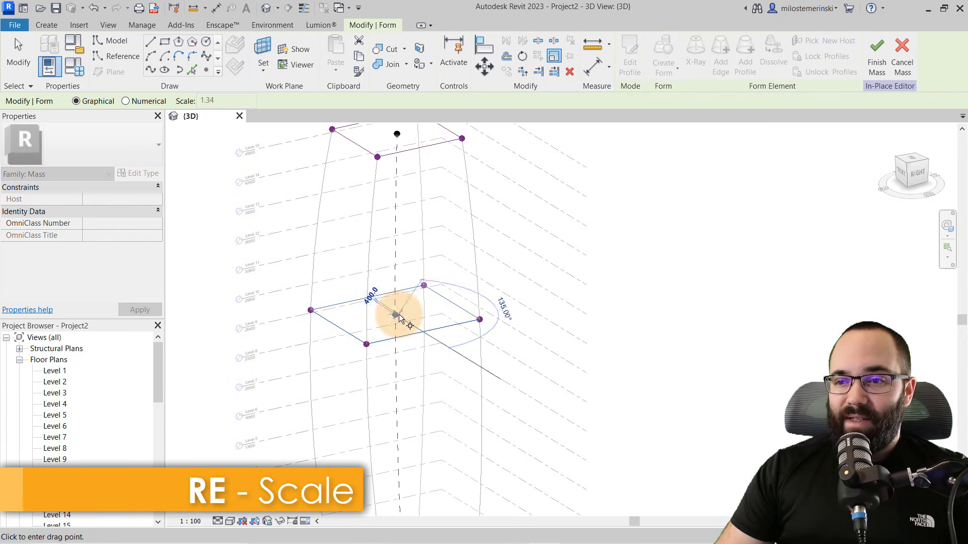
pyautogui.click(437, 302)
pyautogui.click(420, 308)
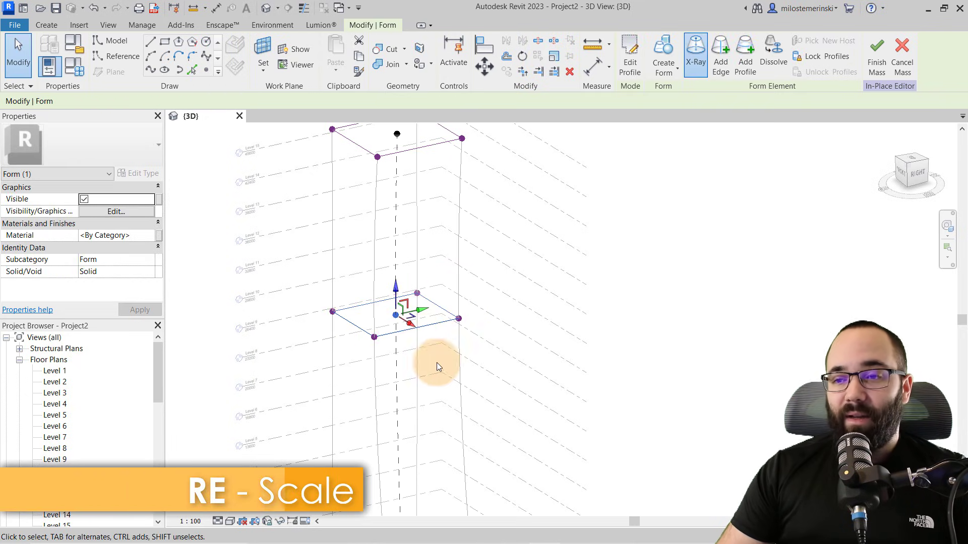
pyautogui.keyDown('shift'); pyautogui.moveTo(439, 368); pyautogui.dragTo(406, 329, button='middle'); pyautogui.keyUp('shift')
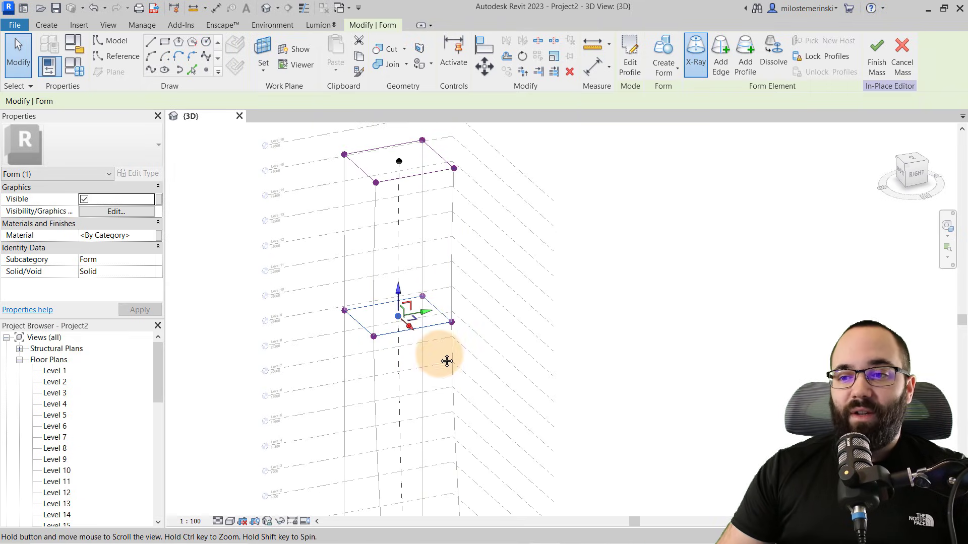
pyautogui.moveTo(447, 361); pyautogui.dragTo(449, 351, button='middle')
# Step: Rotate the mid-height profile about its centre with RO to twist the tower
pyautogui.press('r')
pyautogui.press('o')
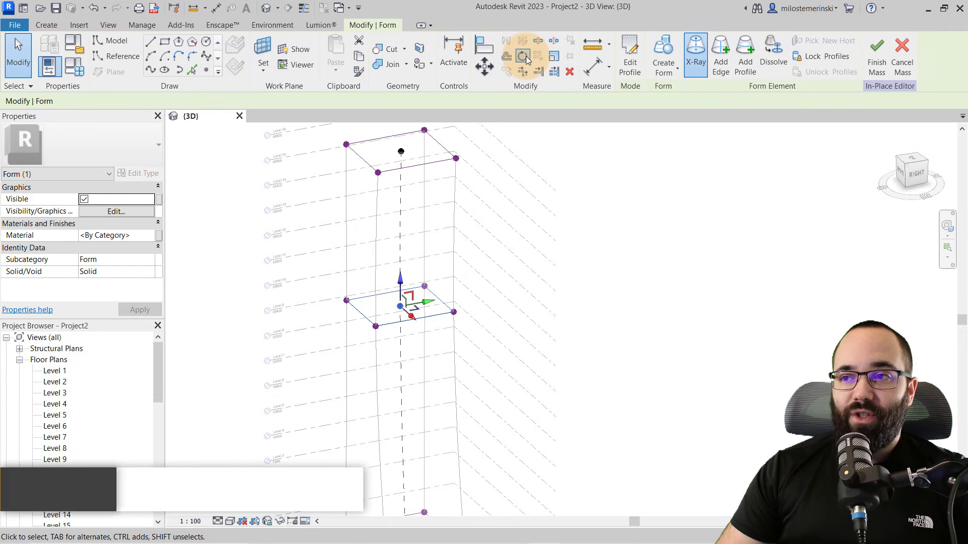
pyautogui.click(509, 317)
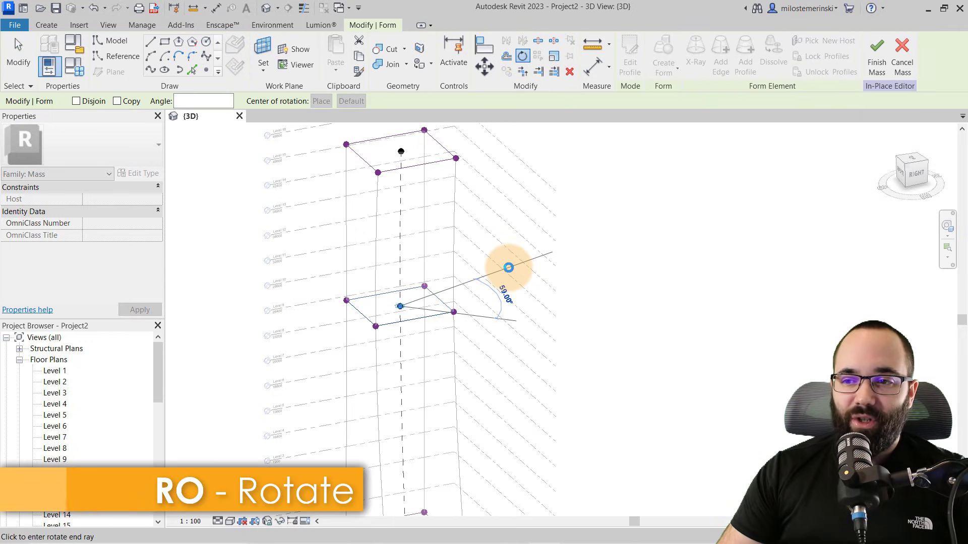
pyautogui.click(508, 266)
pyautogui.keyDown('shift'); pyautogui.moveTo(519, 313); pyautogui.dragTo(431, 187, button='middle'); pyautogui.keyUp('shift')
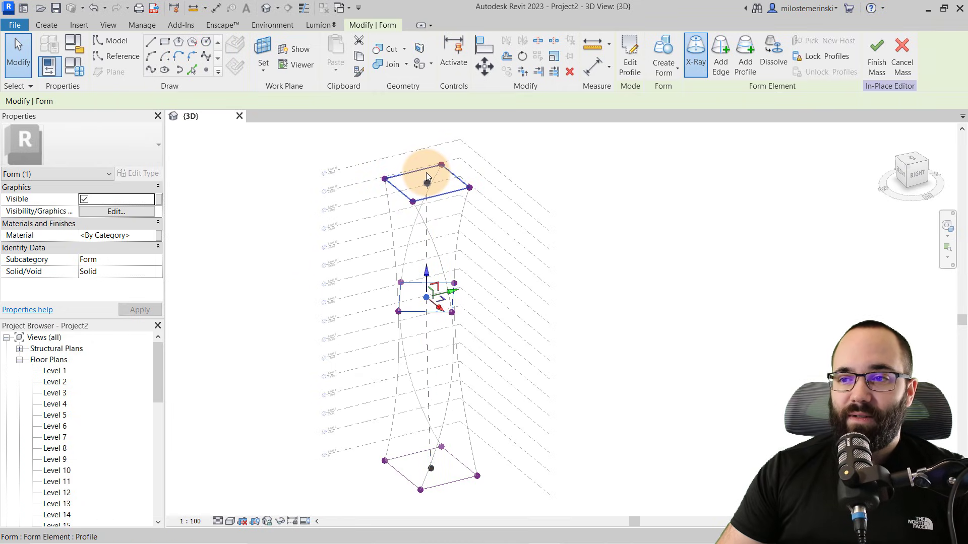
# Step: Rotate the top profile about its centre, then undo it to compare the twist
pyautogui.click(426, 174)
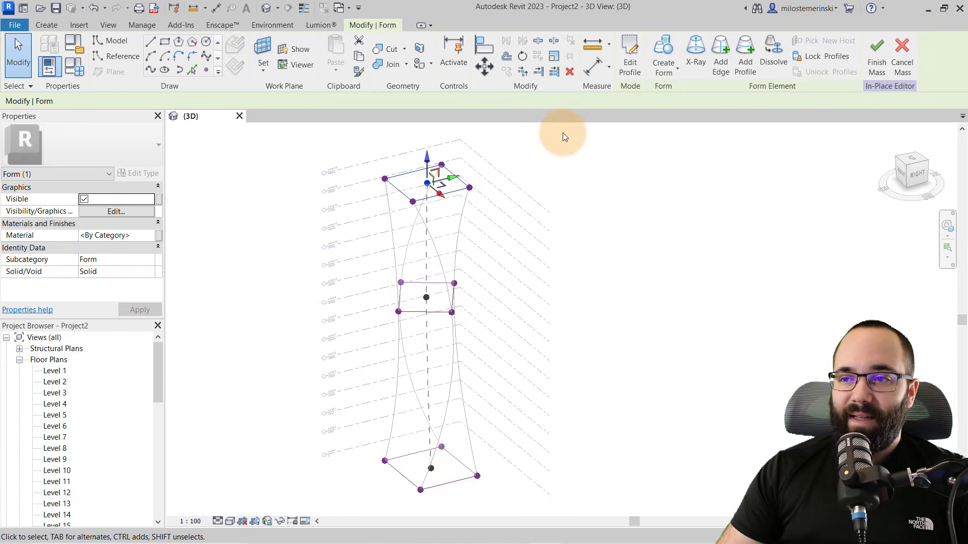
pyautogui.click(522, 60)
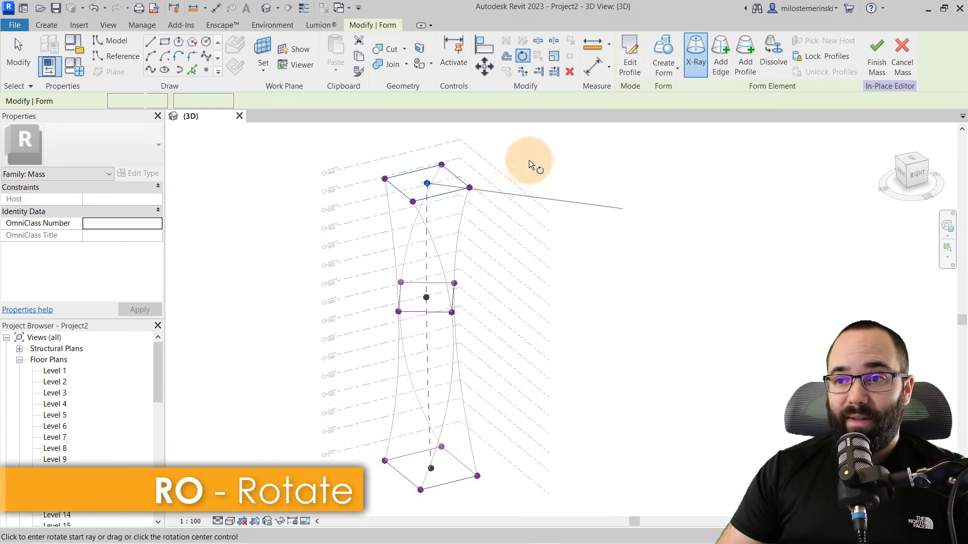
pyautogui.click(495, 134)
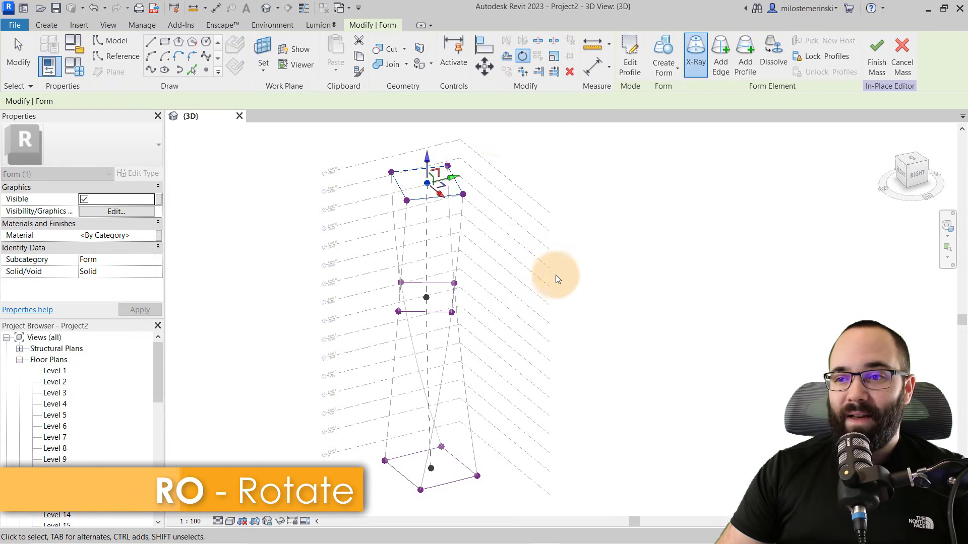
pyautogui.keyDown('shift'); pyautogui.moveTo(557, 279); pyautogui.dragTo(544, 334, button='middle'); pyautogui.keyUp('shift')
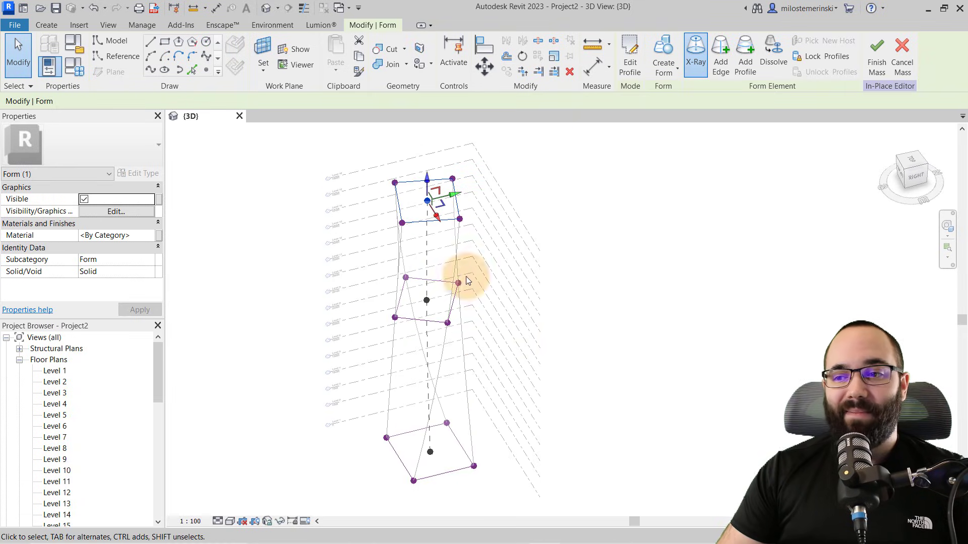
pyautogui.moveTo(467, 281)
pyautogui.keyDown('shift'); pyautogui.mouseDown(button='middle')
pyautogui.moveTo(478, 323)
pyautogui.moveTo(452, 271)
pyautogui.mouseUp(button='middle'); pyautogui.keyUp('shift')
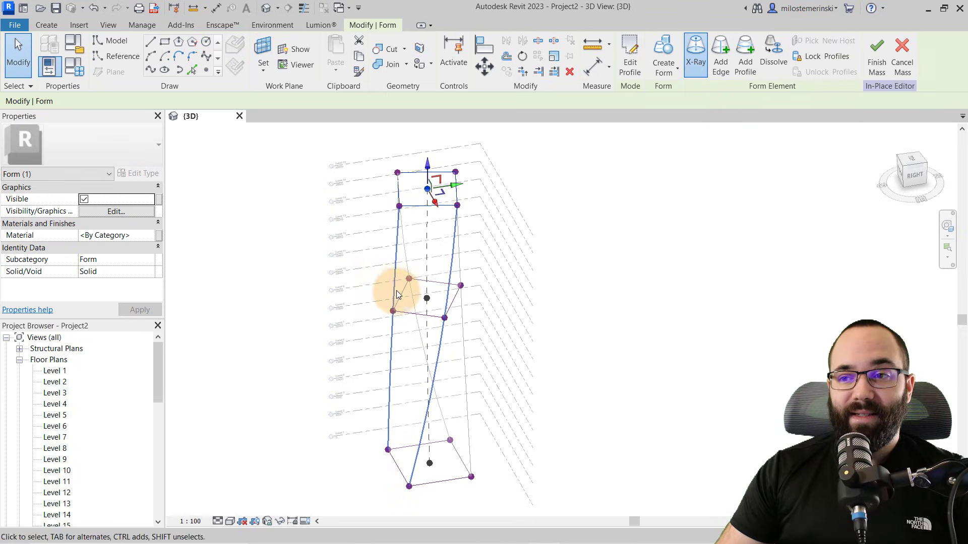
pyautogui.click(93, 9)
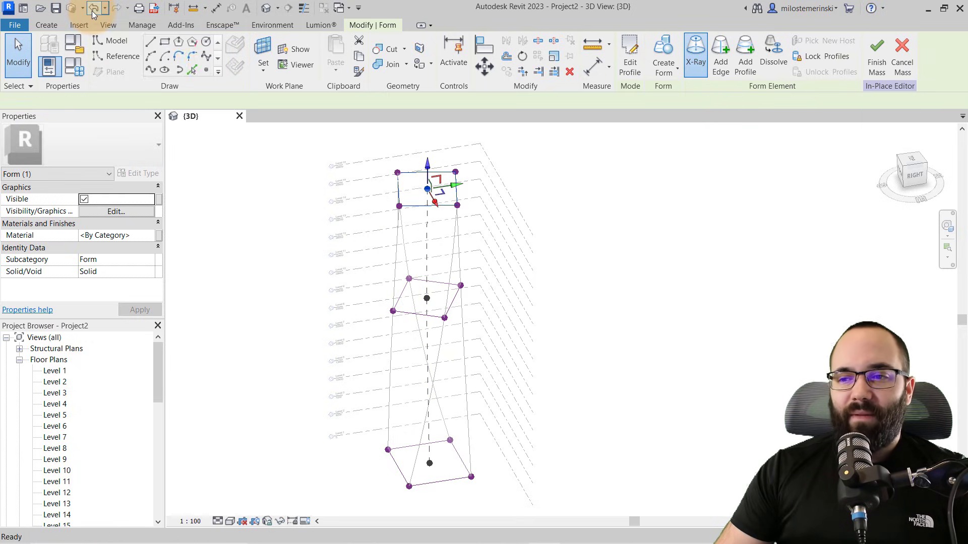
# Step: Redo the top profile's rotation and orbit around the twisted tower
pyautogui.click(118, 8)
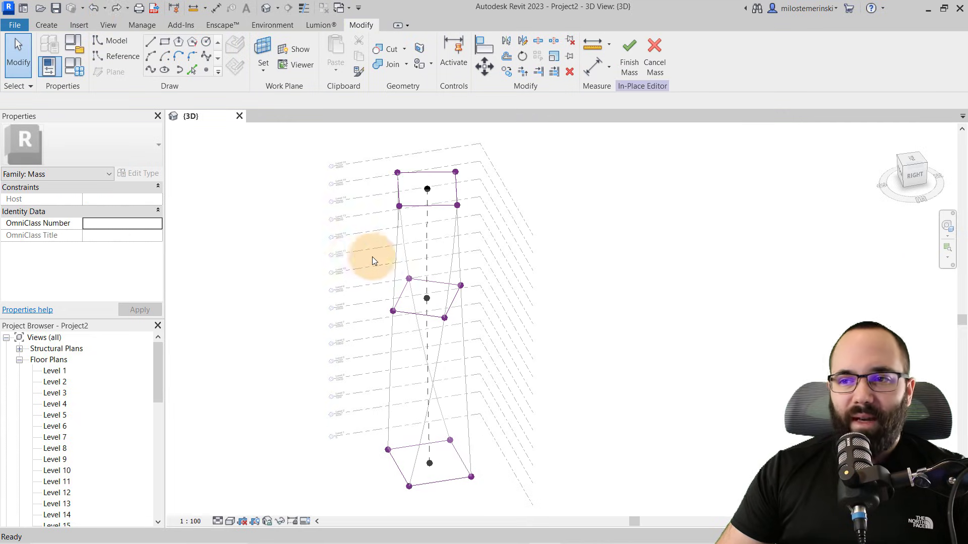
pyautogui.keyDown('shift'); pyautogui.moveTo(370, 273); pyautogui.dragTo(497, 262, button='middle'); pyautogui.keyUp('shift')
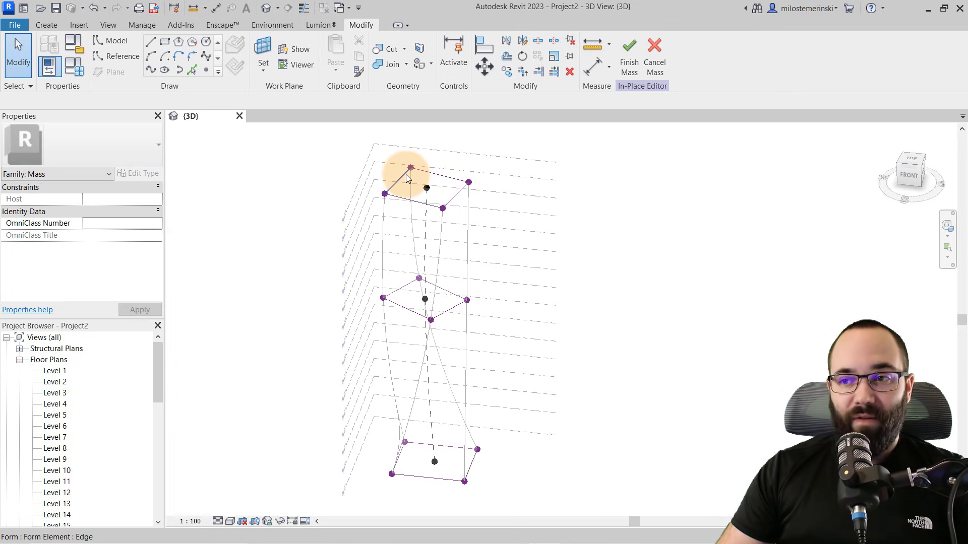
pyautogui.scroll(1, 401, 182)
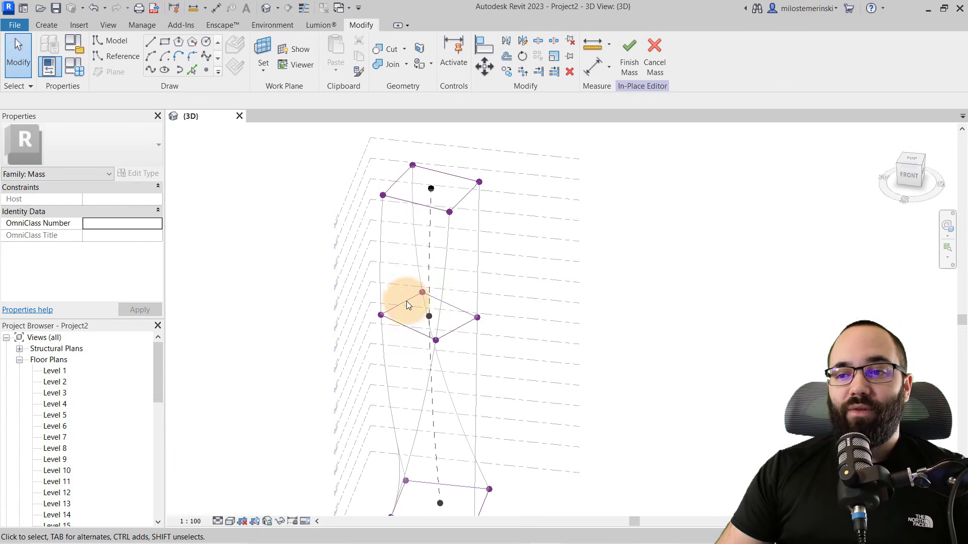
# Step: Select the whole mid-height profile, using Tab to cycle from a single edge to the full outline
pyautogui.click(410, 316)
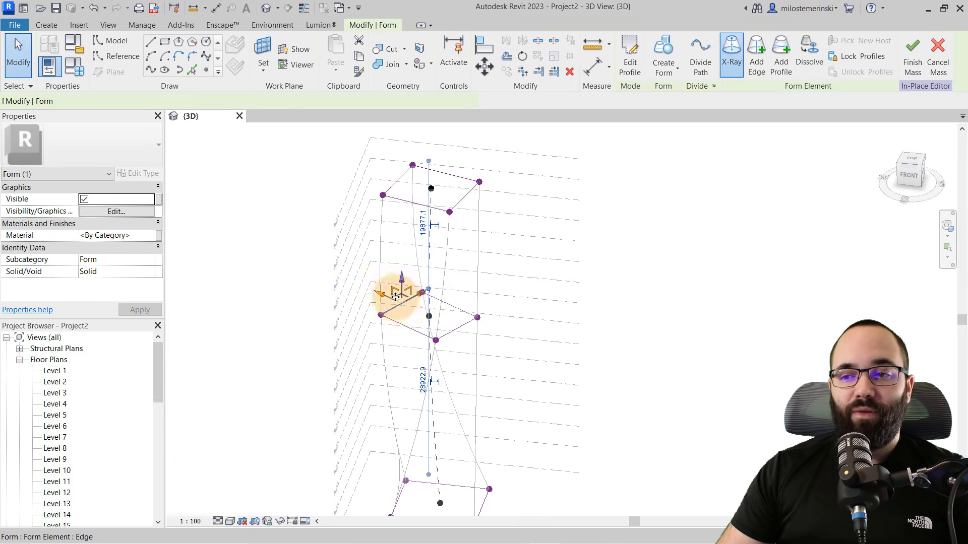
pyautogui.scroll(2, 401, 305)
pyautogui.moveTo(384, 294)
pyautogui.mouseDown()
pyautogui.moveTo(378, 287)
pyautogui.moveTo(387, 290)
pyautogui.mouseUp()
pyautogui.click(422, 328)
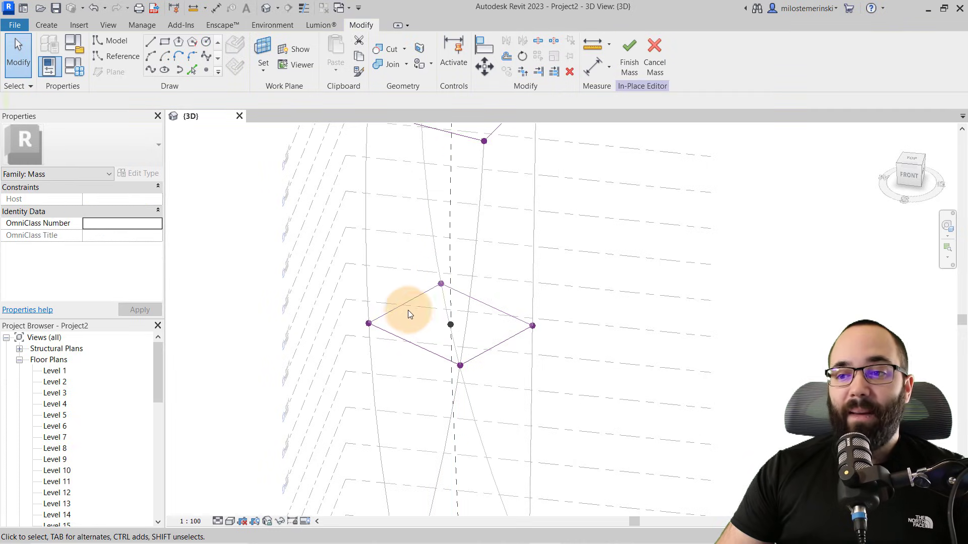
pyautogui.press('Tab')
pyautogui.press('Tab')
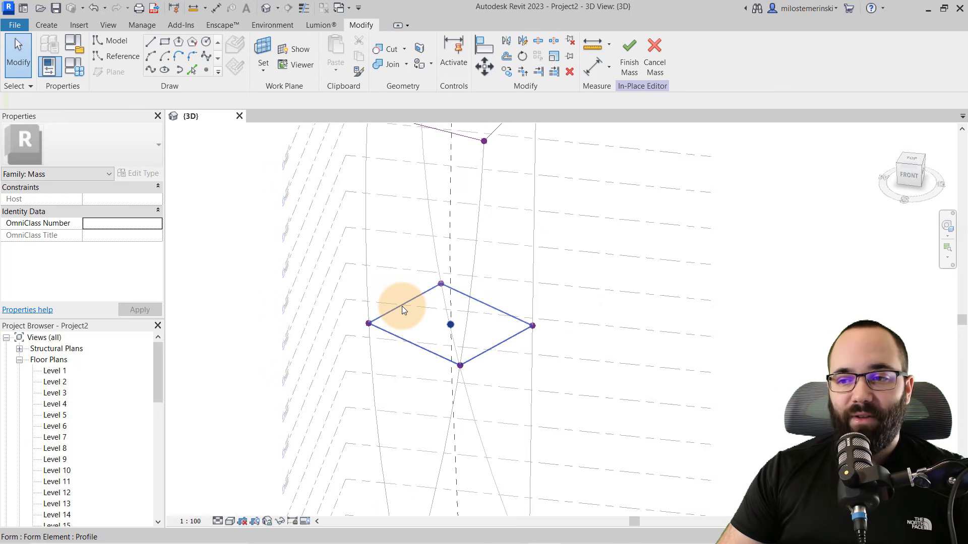
pyautogui.click(402, 309)
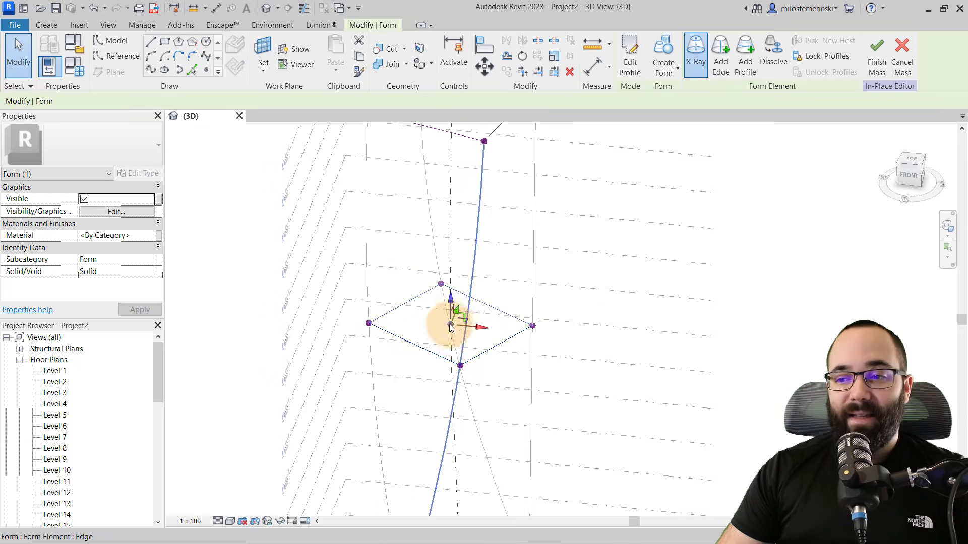
pyautogui.scroll(-2, 446, 323)
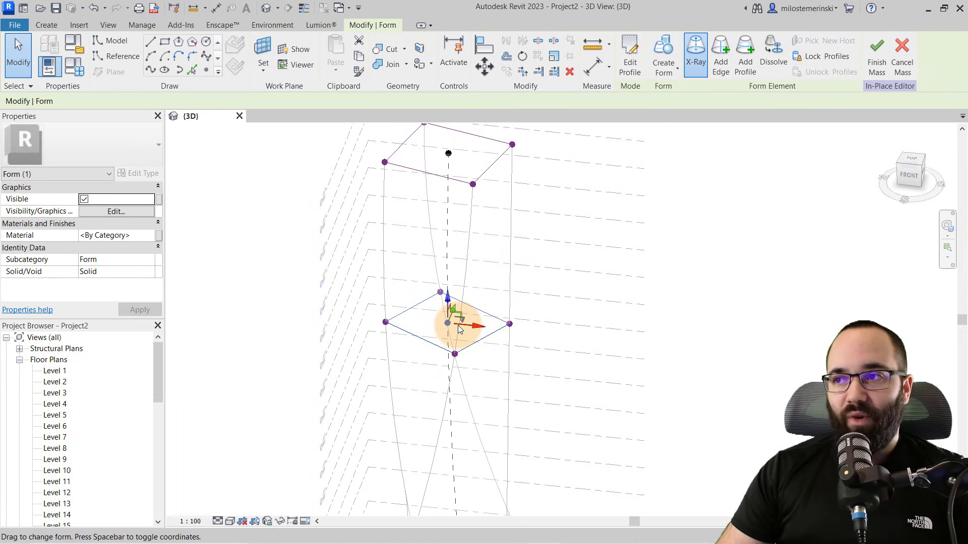
# Step: Open the mid-height profile sketch and draw a Start-End-Radius arc from the left to top corner
pyautogui.click(631, 71)
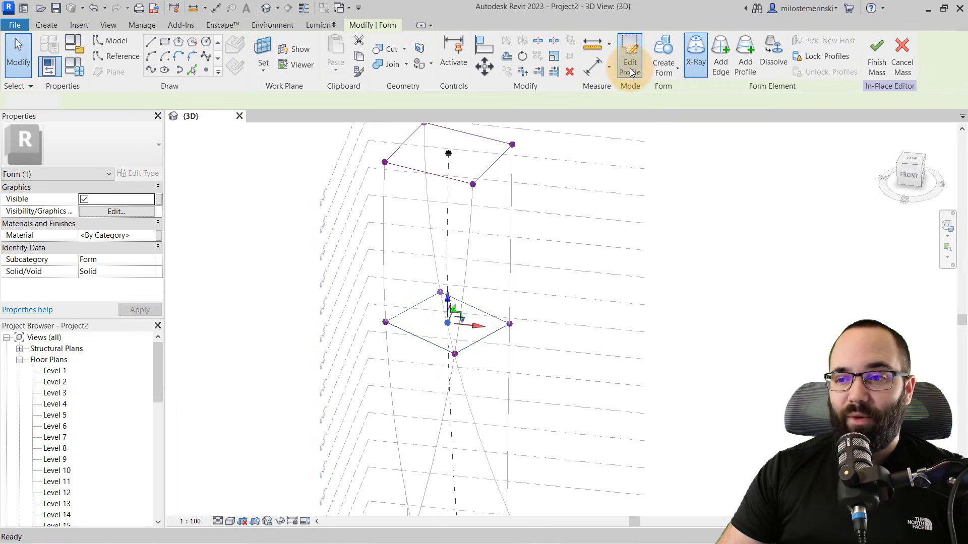
pyautogui.scroll(4, 474, 330)
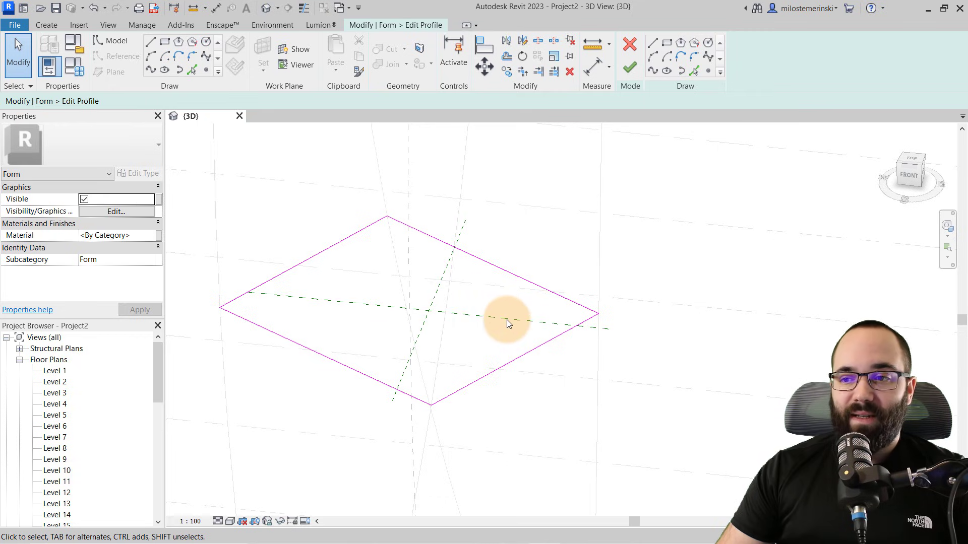
pyautogui.scroll(-2, 382, 292)
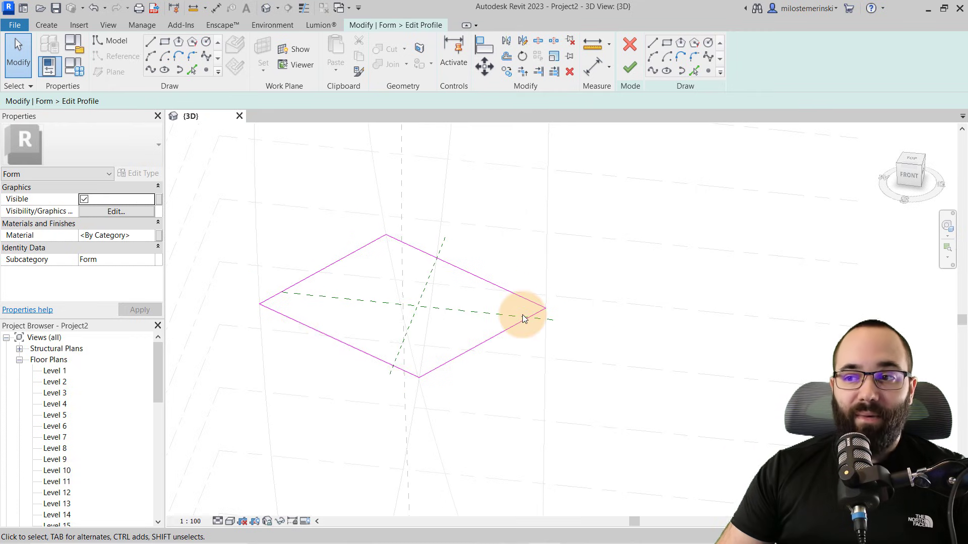
pyautogui.click(490, 336)
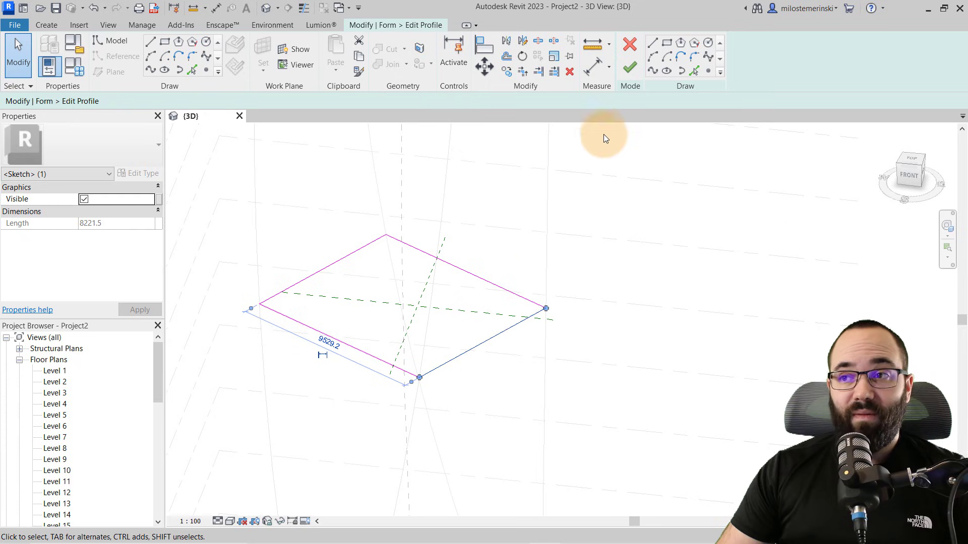
pyautogui.click(653, 56)
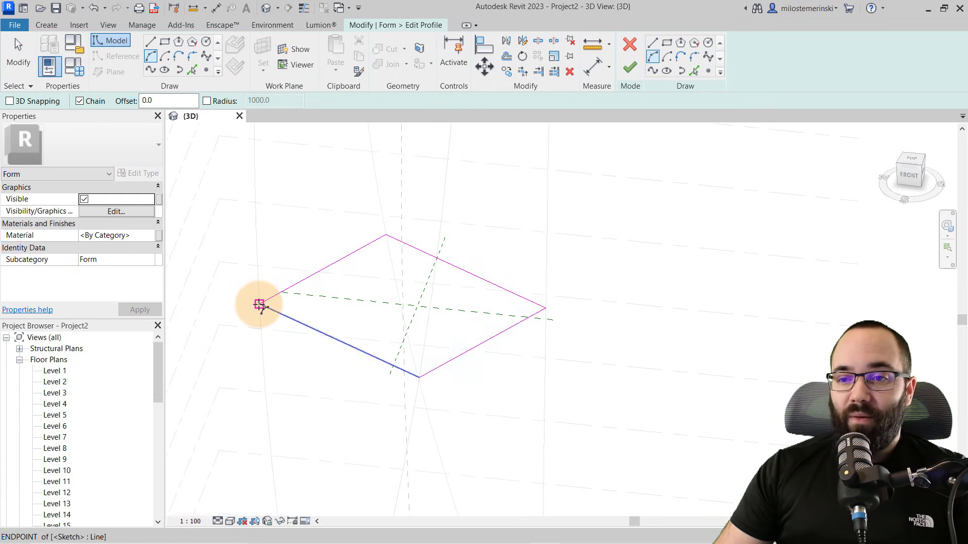
pyautogui.click(259, 305)
pyautogui.click(386, 236)
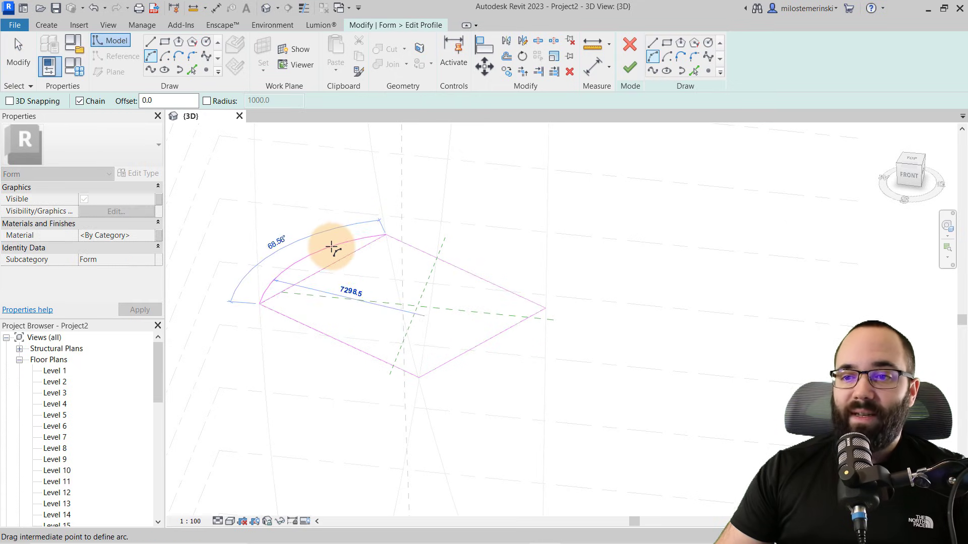
pyautogui.click(331, 247)
pyautogui.press('Escape')
# Step: Draw a second arc from the bottom to right corner and select the straight sides the arcs replace
pyautogui.click(419, 377)
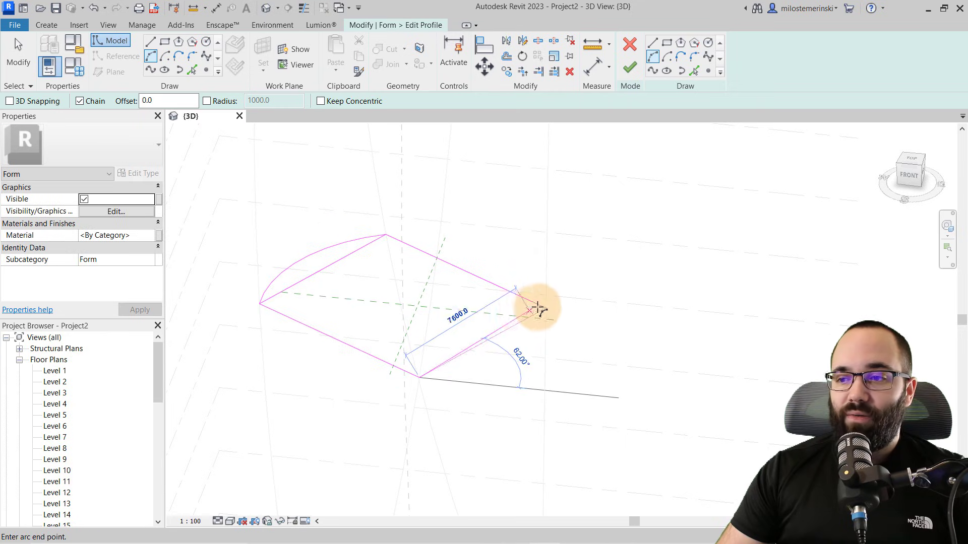
pyautogui.click(546, 309)
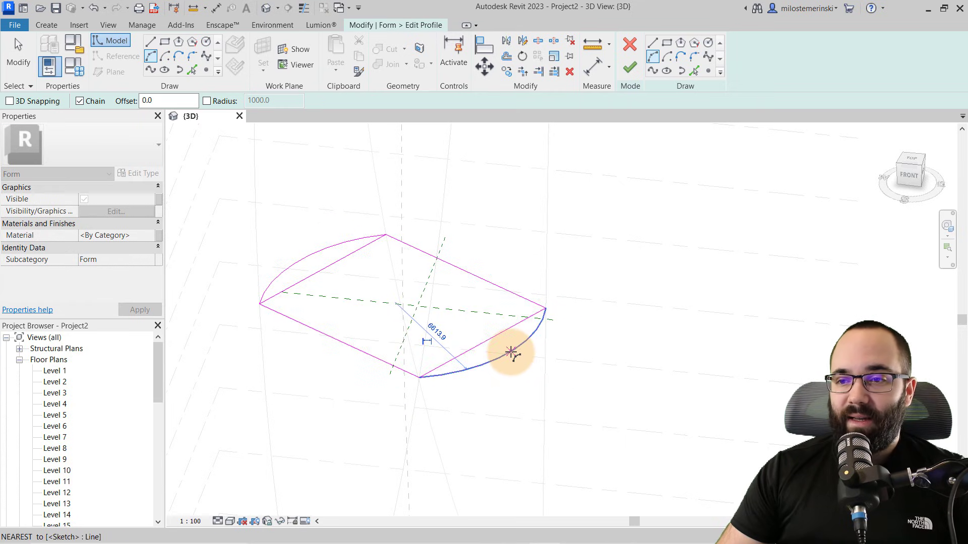
pyautogui.click(510, 353)
pyautogui.press('Escape')
pyautogui.press('Escape')
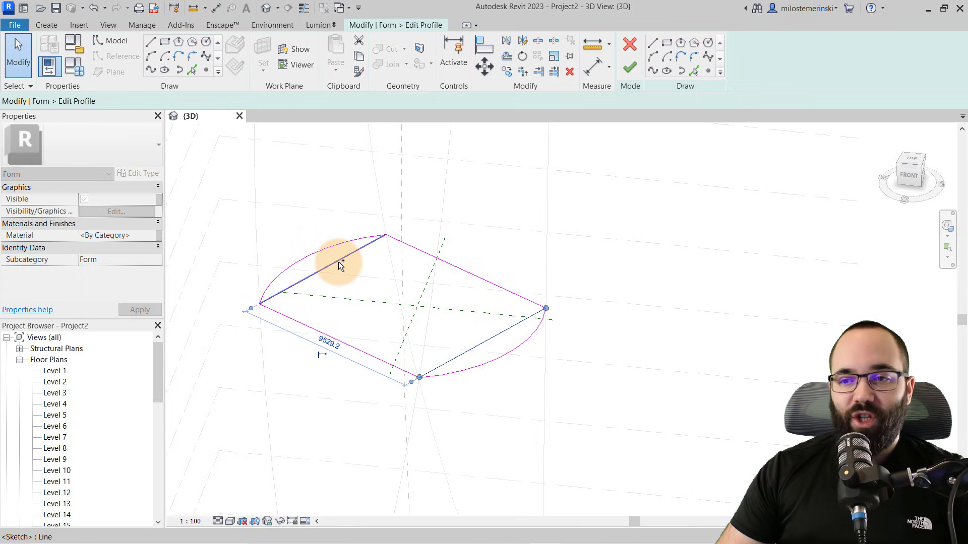
pyautogui.click(338, 261)
pyautogui.click(381, 277)
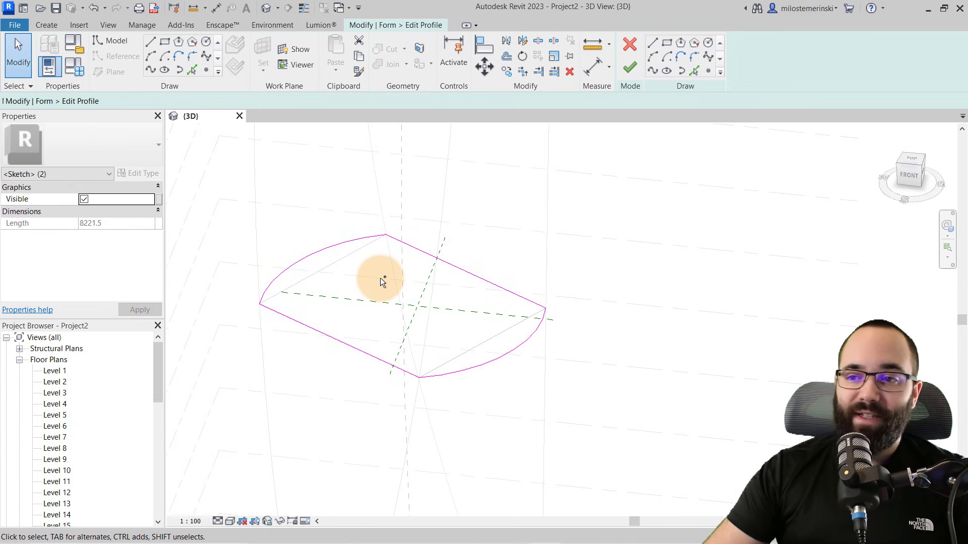
pyautogui.scroll(-3, 446, 285)
# Step: Finish the profile sketch and view the tower with its rounded mid-height section
pyautogui.click(630, 68)
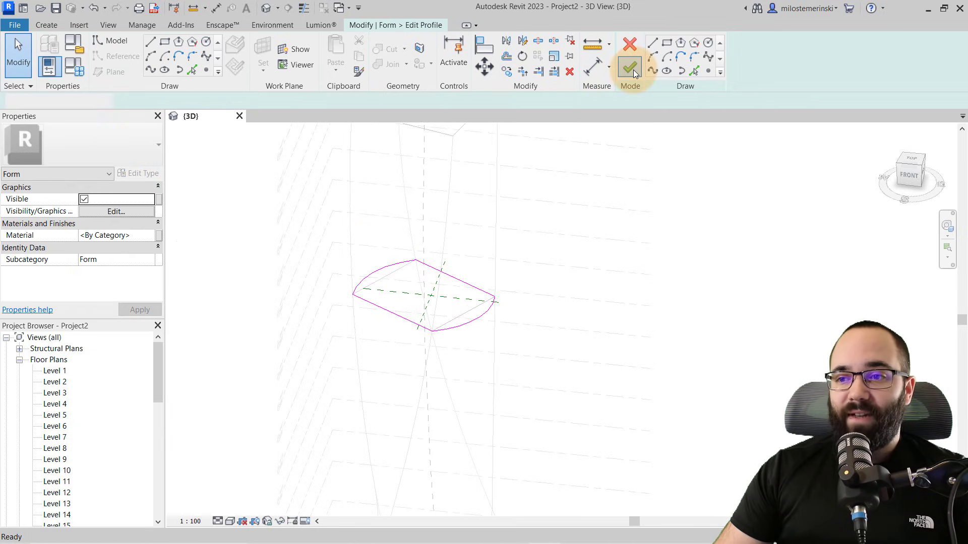
pyautogui.click(527, 335)
pyautogui.scroll(-5, 534, 342)
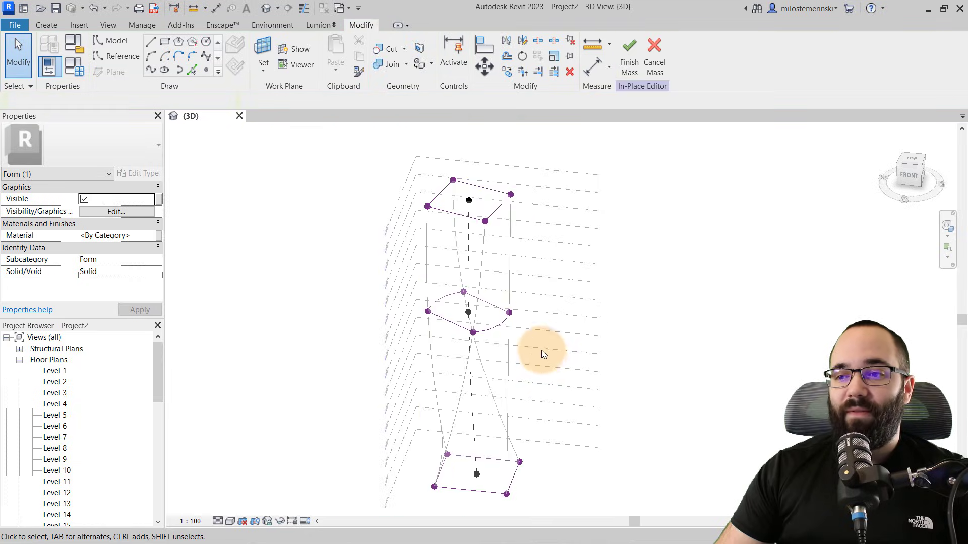
pyautogui.keyDown('shift'); pyautogui.moveTo(542, 349); pyautogui.dragTo(706, 342, button='middle'); pyautogui.keyUp('shift')
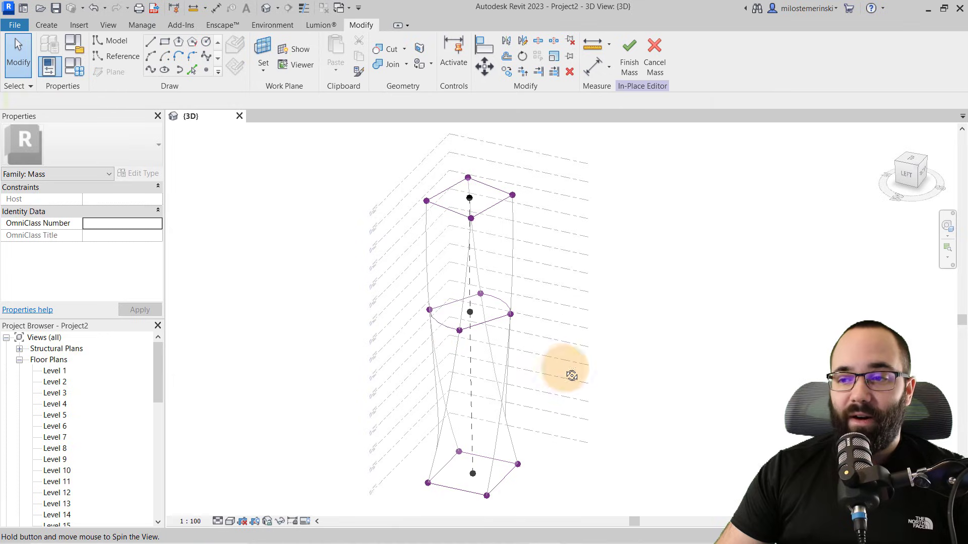
# Step: Select the entire tower form using Tab, then zoom out and pan to show it whole
pyautogui.keyDown('shift'); pyautogui.moveTo(570, 374); pyautogui.dragTo(386, 401, button='middle'); pyautogui.keyUp('shift')
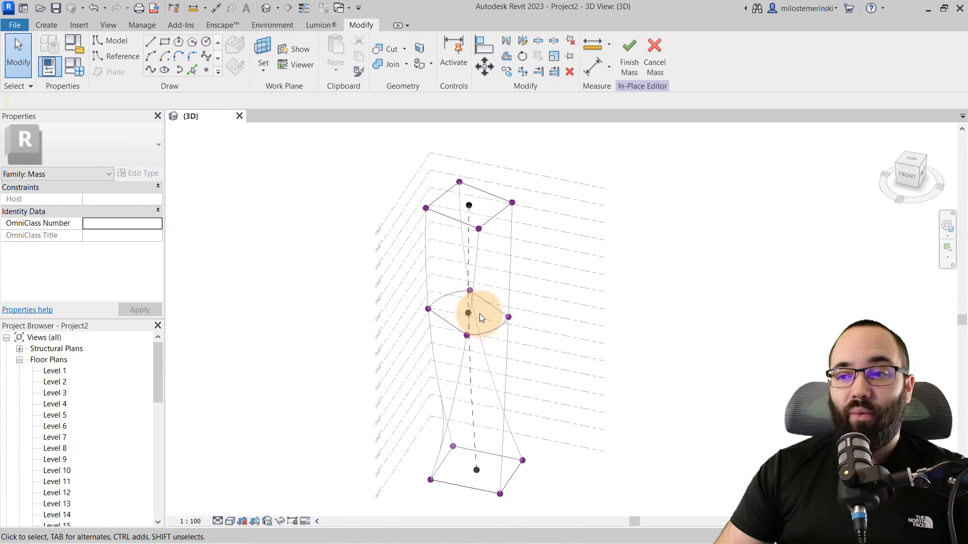
pyautogui.scroll(2, 479, 319)
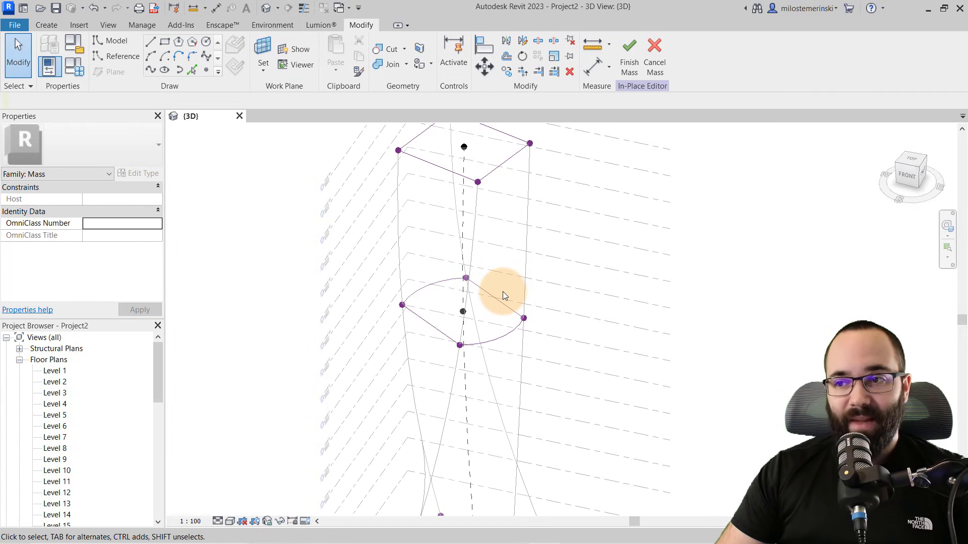
pyautogui.press('Tab')
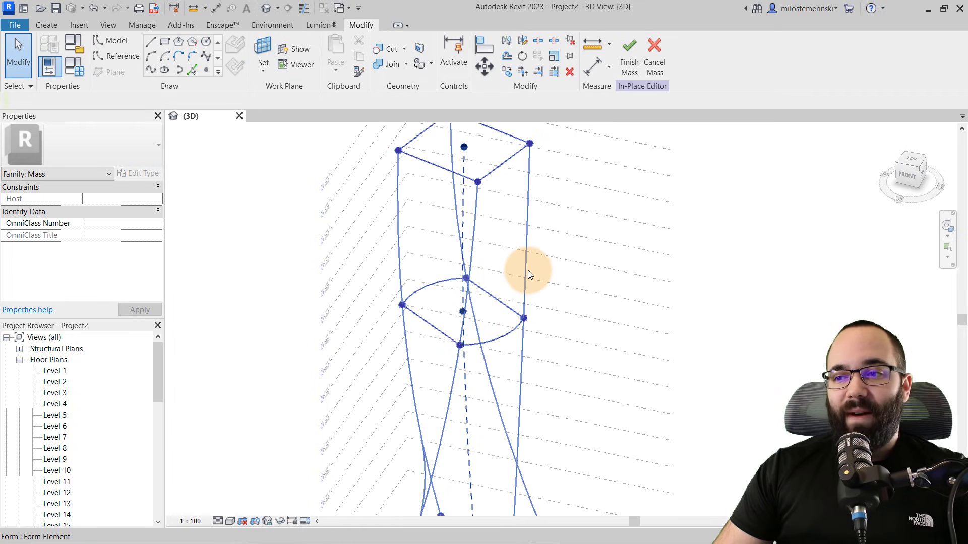
pyautogui.click(546, 250)
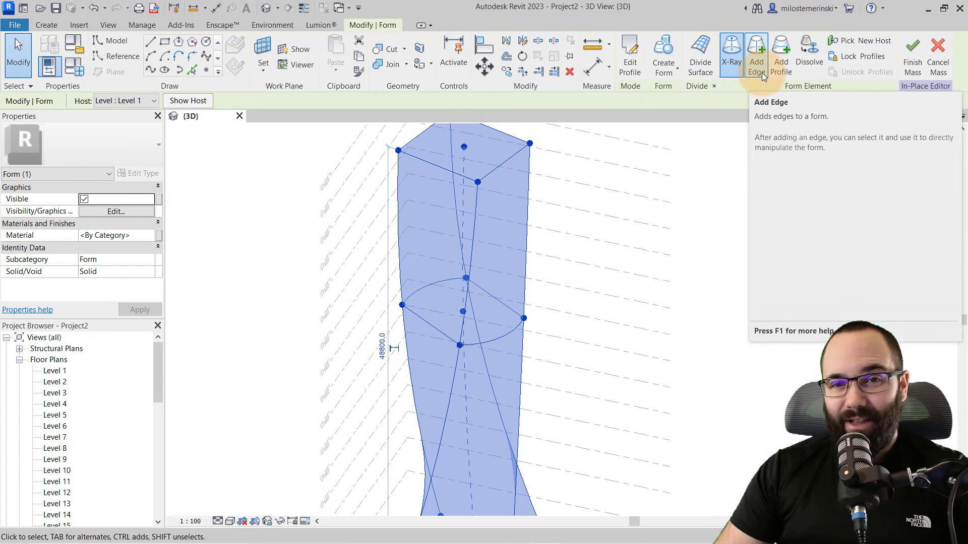
pyautogui.scroll(-2, 444, 197)
pyautogui.moveTo(540, 281); pyautogui.dragTo(480, 269, button='middle')
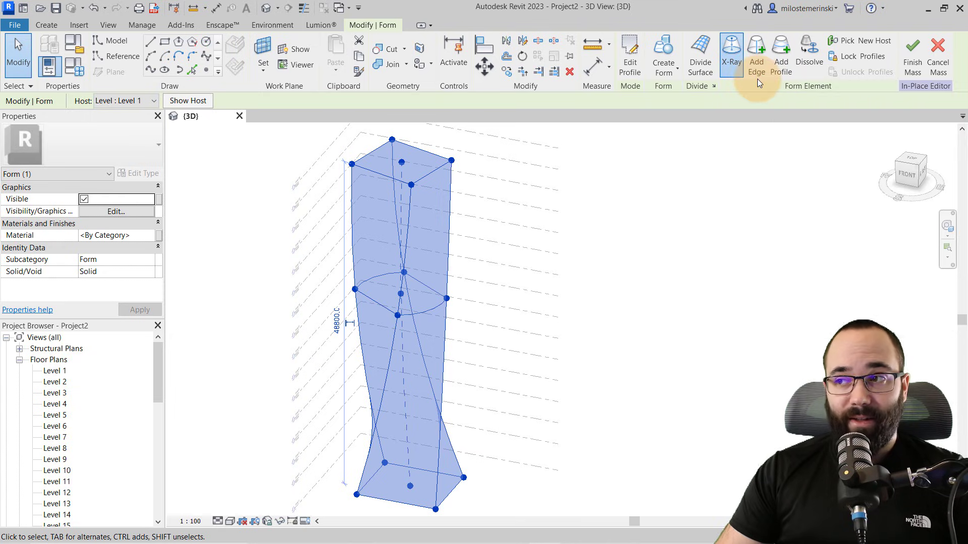
# Step: Add a new vertical edge to the tower form with Add Edge
pyautogui.click(761, 74)
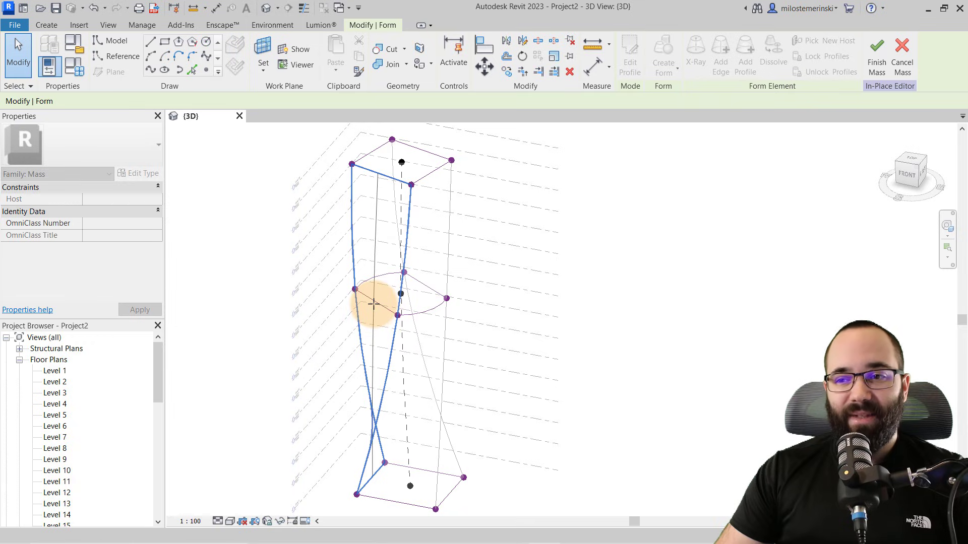
pyautogui.keyDown('shift'); pyautogui.moveTo(372, 305); pyautogui.dragTo(491, 343, button='middle'); pyautogui.keyUp('shift')
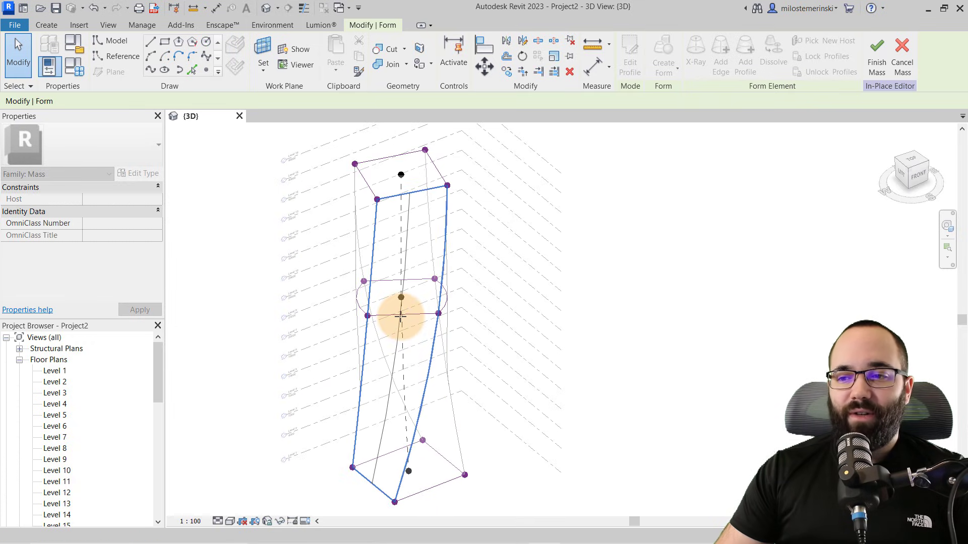
pyautogui.click(404, 316)
pyautogui.keyDown('shift'); pyautogui.moveTo(467, 364); pyautogui.dragTo(377, 330, button='middle'); pyautogui.keyUp('shift')
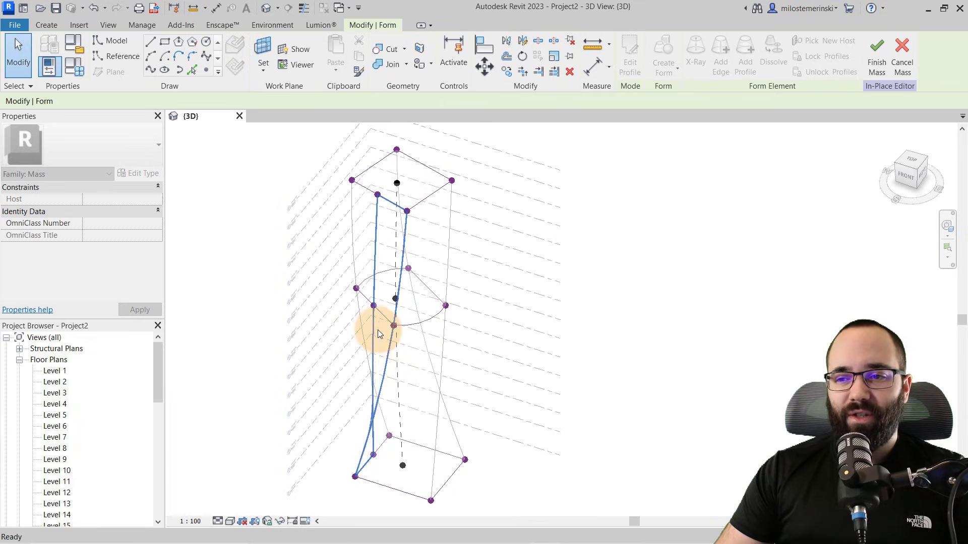
pyautogui.press('Escape')
pyautogui.press('Escape')
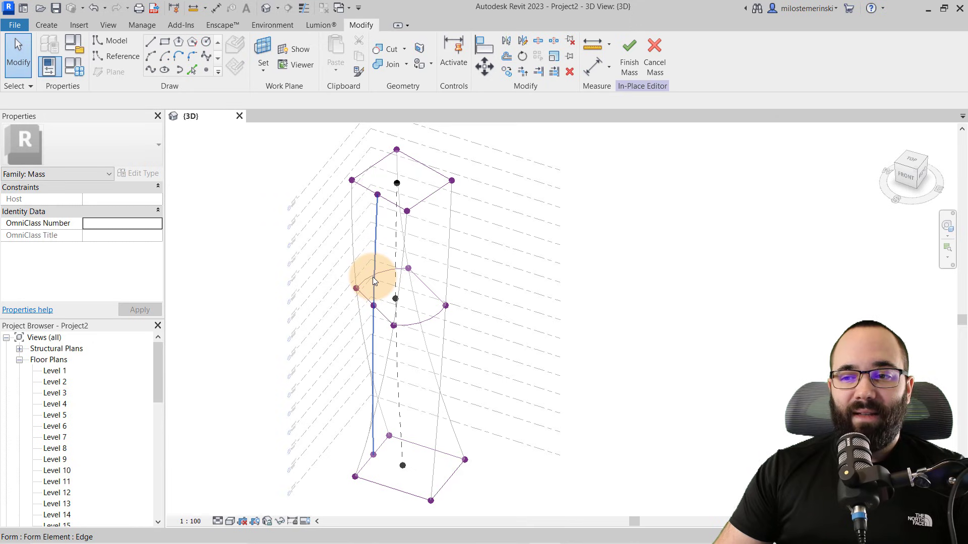
# Step: Inspect the tower's vertical edges, undo the added edge, and select the mid-height profile
pyautogui.click(373, 277)
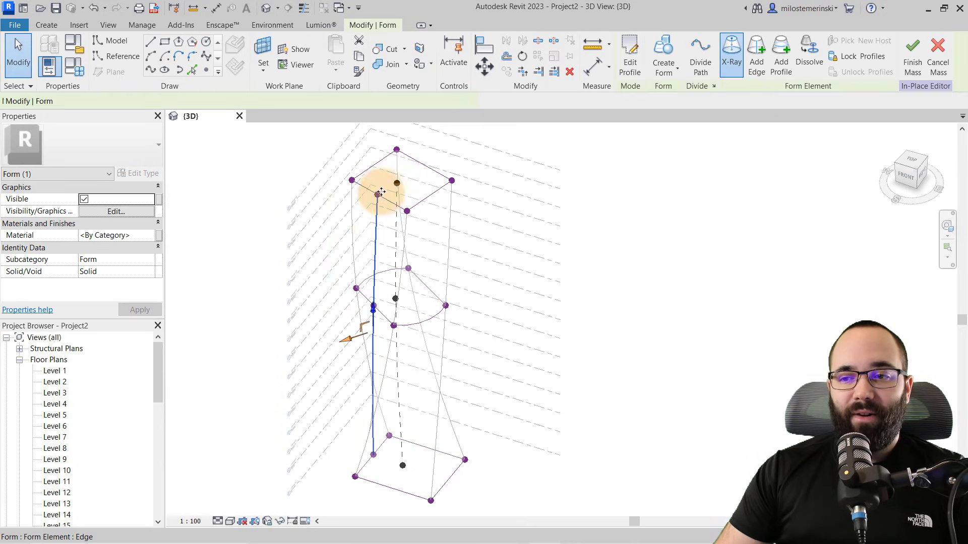
pyautogui.click(319, 365)
pyautogui.click(352, 330)
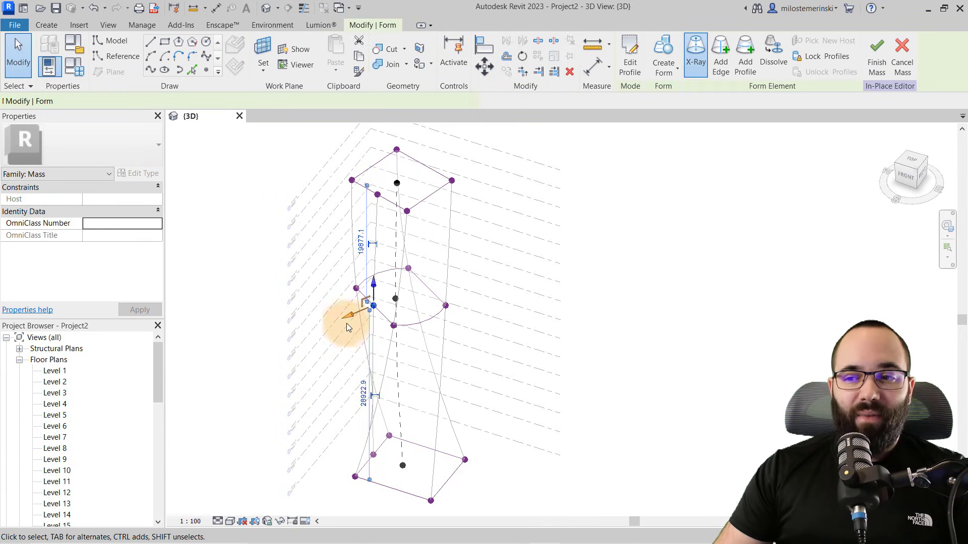
pyautogui.keyDown('shift'); pyautogui.moveTo(407, 382); pyautogui.dragTo(516, 370, button='middle'); pyautogui.keyUp('shift')
pyautogui.click(512, 372)
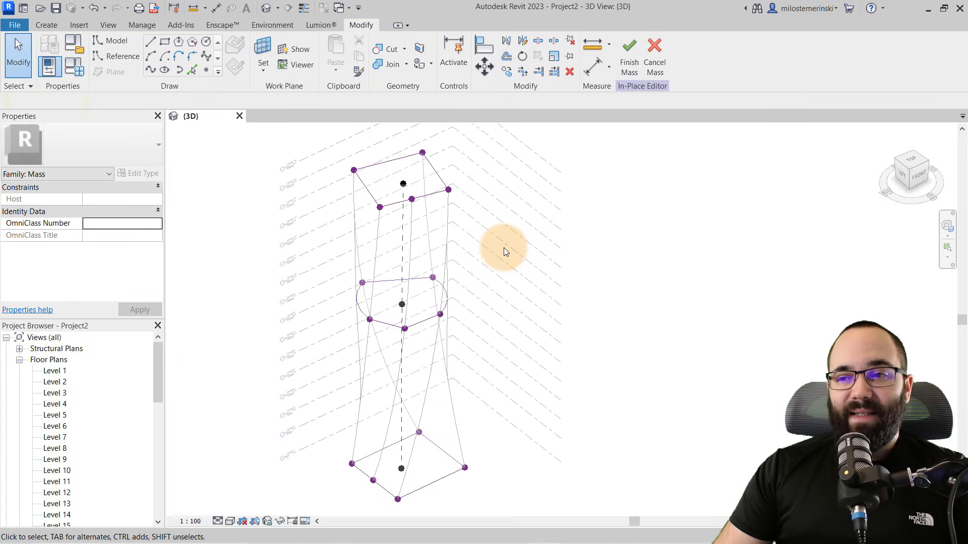
pyautogui.keyDown('shift'); pyautogui.moveTo(460, 281); pyautogui.dragTo(358, 319, button='middle'); pyautogui.keyUp('shift')
pyautogui.scroll(3, 358, 319)
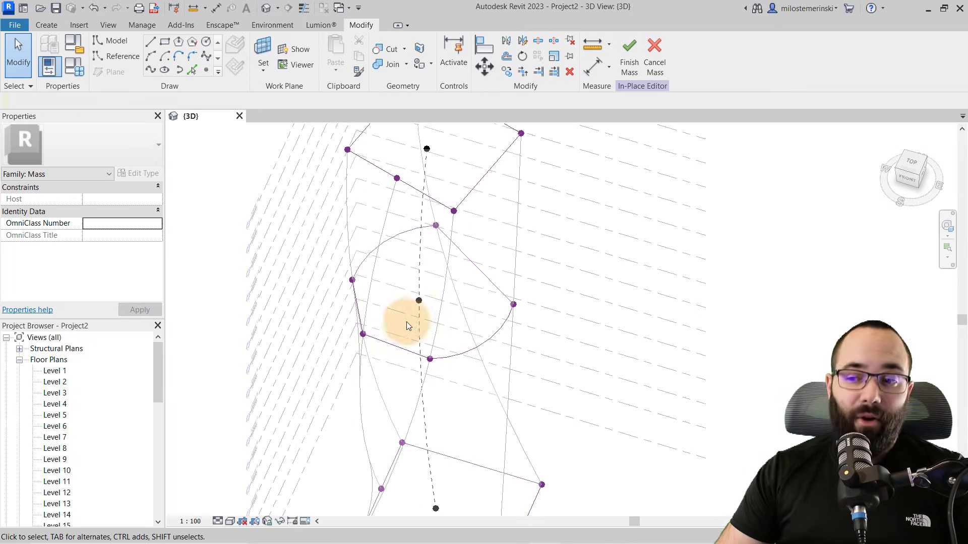
pyautogui.keyDown('shift'); pyautogui.moveTo(408, 325); pyautogui.dragTo(386, 259, button='middle'); pyautogui.keyUp('shift')
pyautogui.click(94, 8)
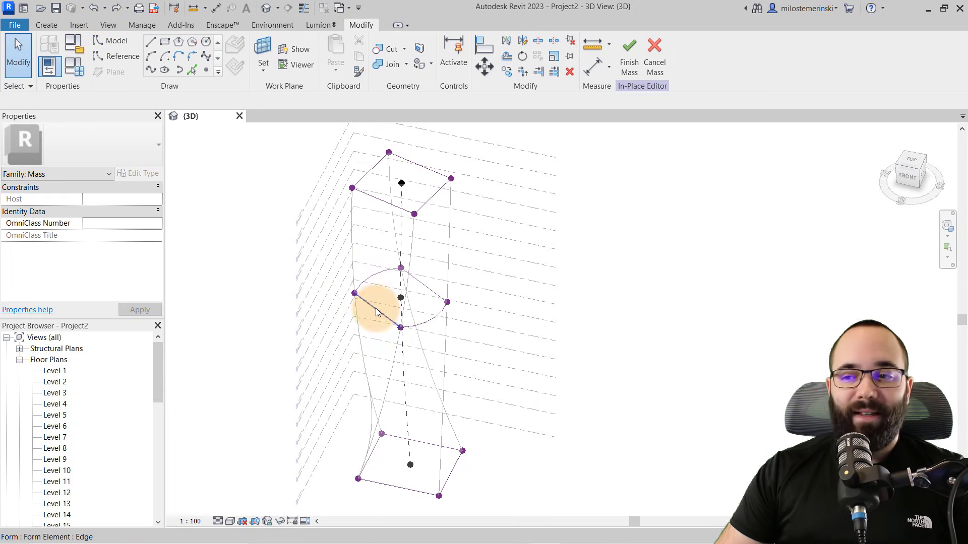
pyautogui.click(368, 282)
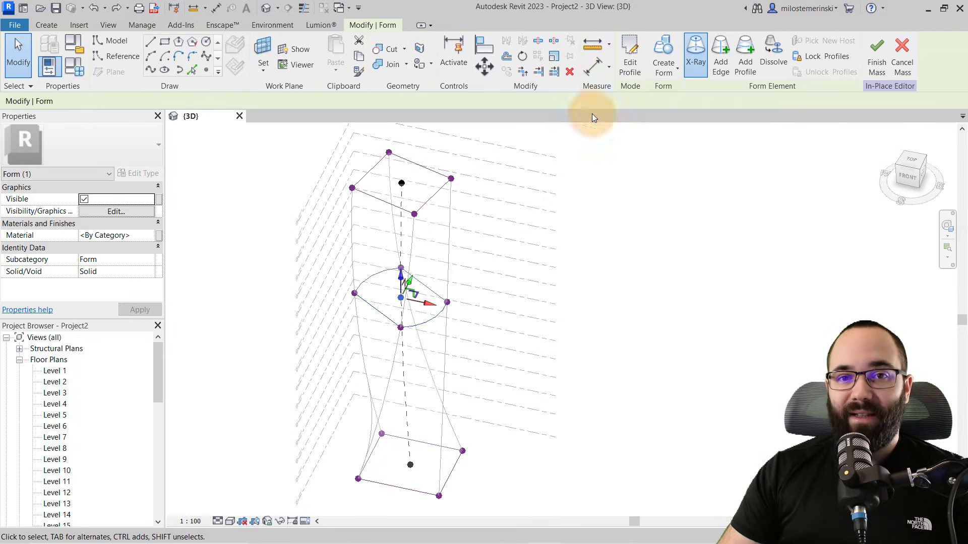
# Step: Select the entire tower form and Dissolve it into its base, rounded middle and top profiles
pyautogui.click(511, 296)
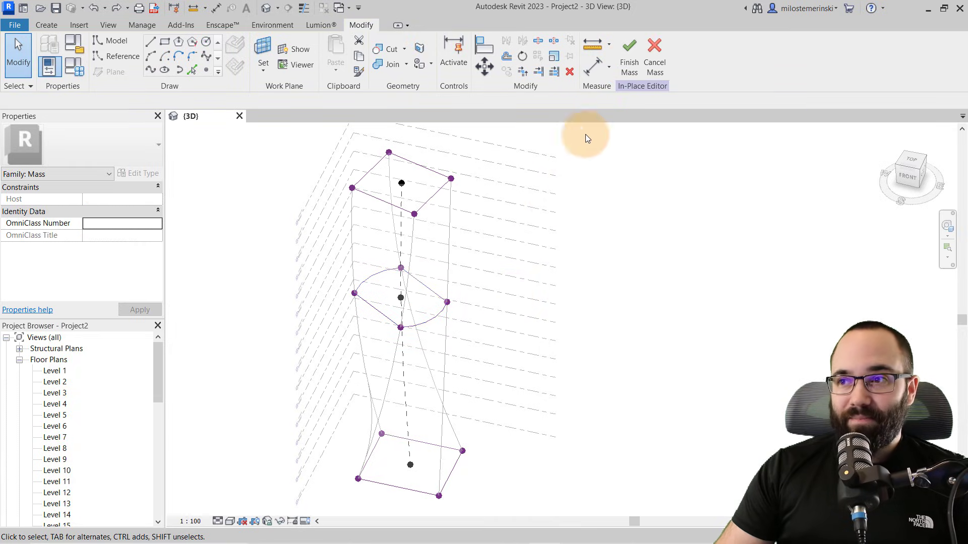
pyautogui.keyDown('shift'); pyautogui.moveTo(423, 326); pyautogui.dragTo(388, 288, button='middle'); pyautogui.keyUp('shift')
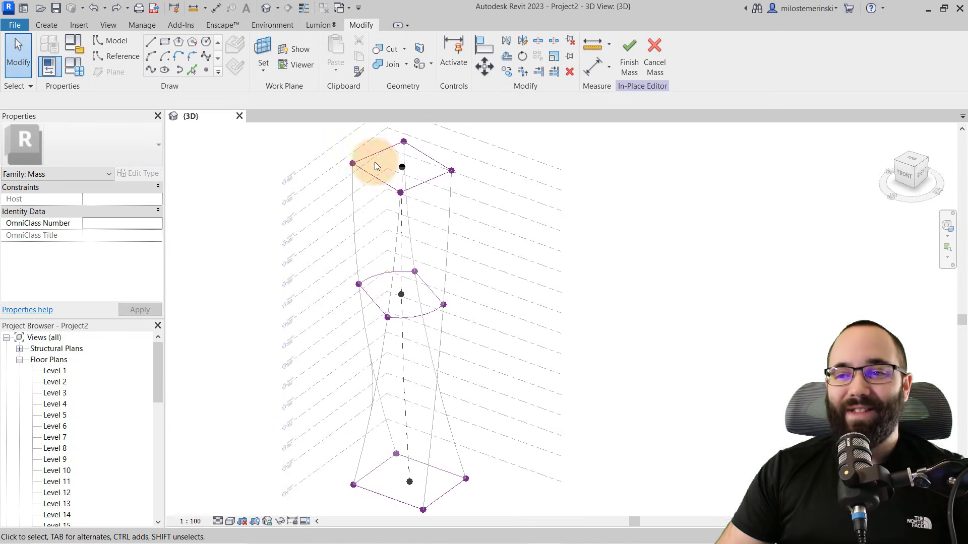
pyautogui.keyDown('shift'); pyautogui.moveTo(349, 426); pyautogui.dragTo(374, 346, button='middle'); pyautogui.keyUp('shift')
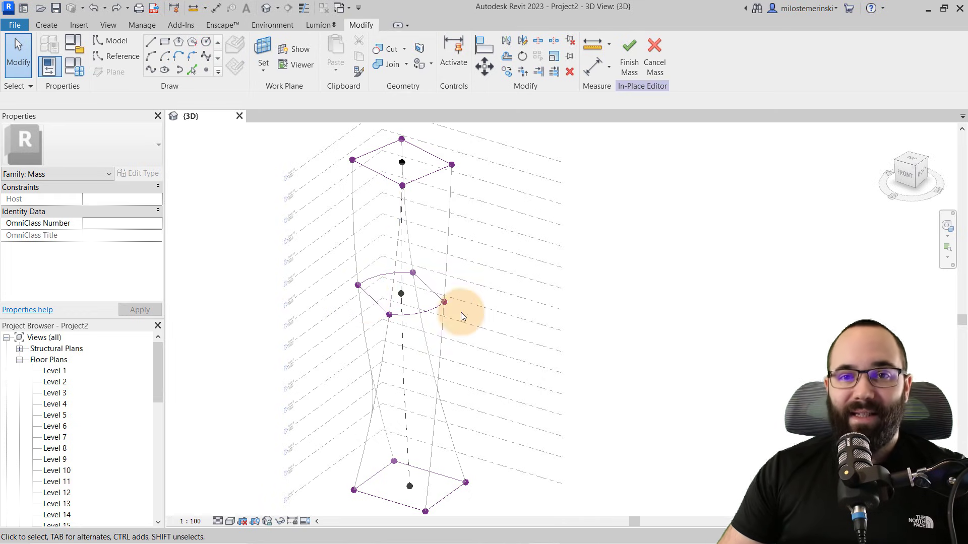
pyautogui.click(446, 273)
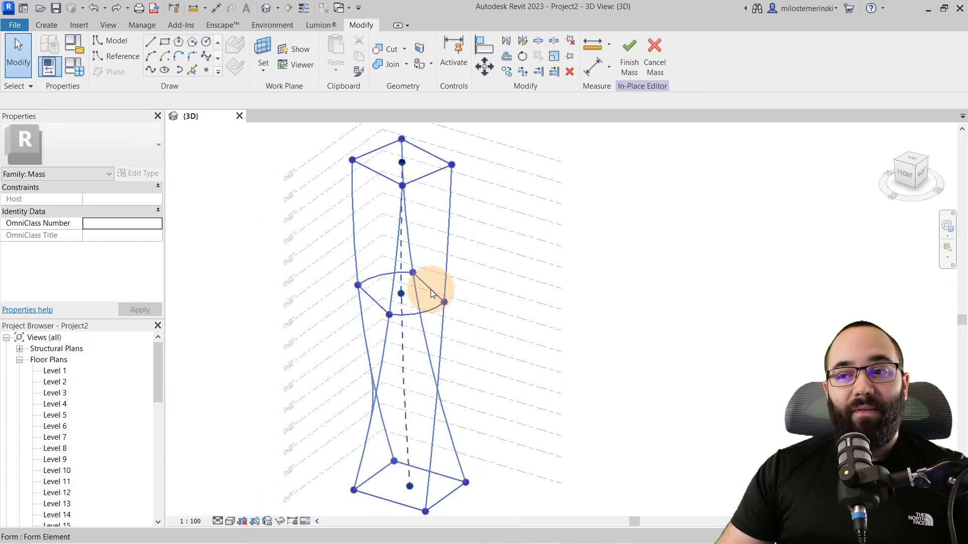
pyautogui.click(431, 289)
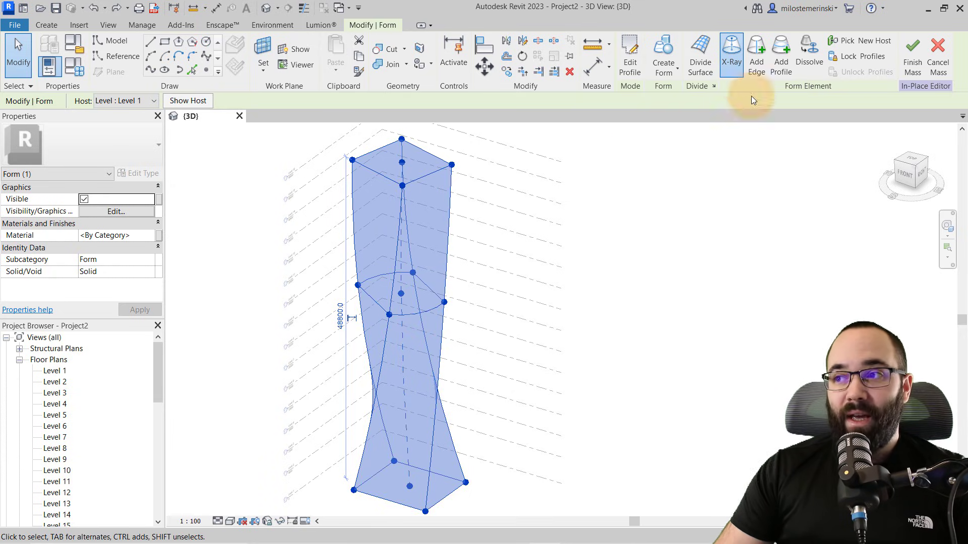
pyautogui.click(801, 68)
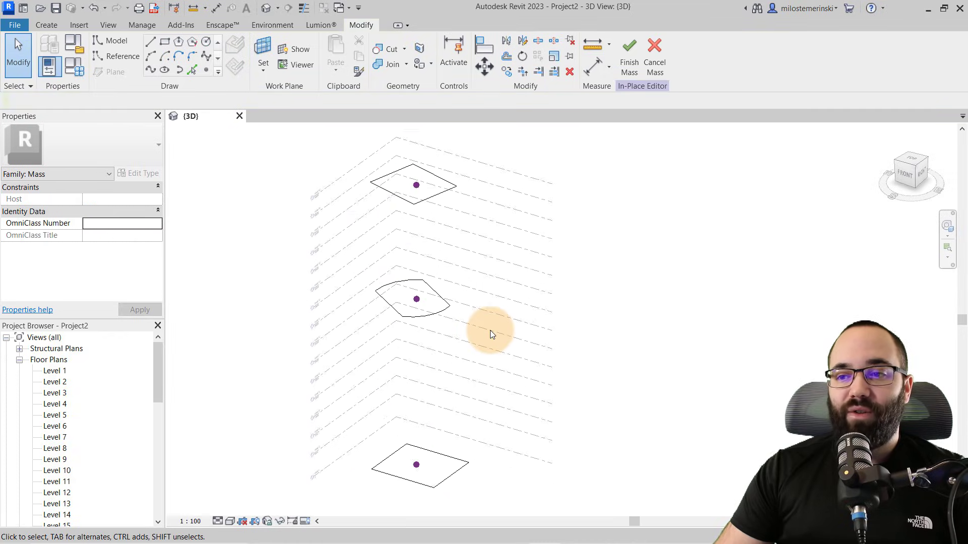
# Step: Window-select the square base, rounded middle and square top profiles and create a Solid Form
pyautogui.keyDown('shift'); pyautogui.moveTo(490, 331); pyautogui.dragTo(512, 338, button='middle'); pyautogui.keyUp('shift')
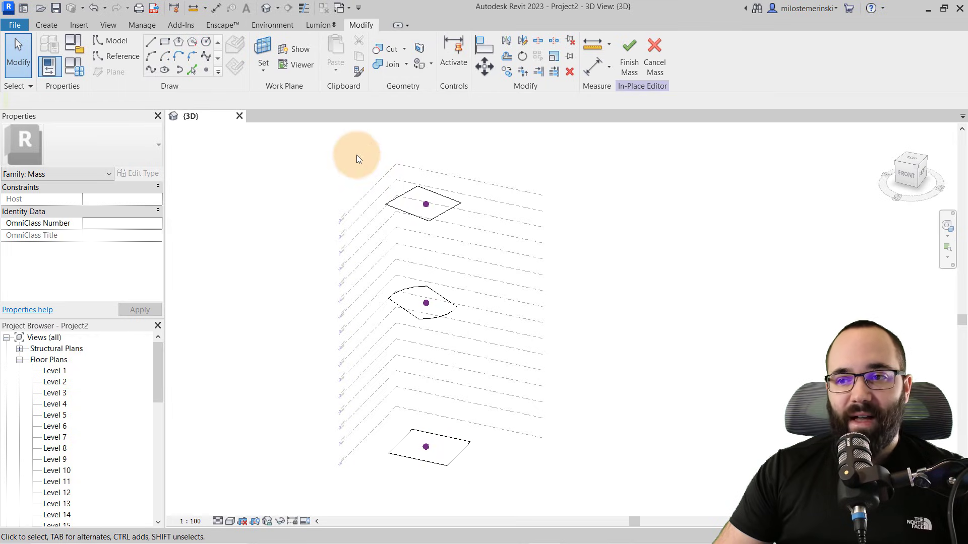
pyautogui.moveTo(356, 155); pyautogui.dragTo(544, 471)
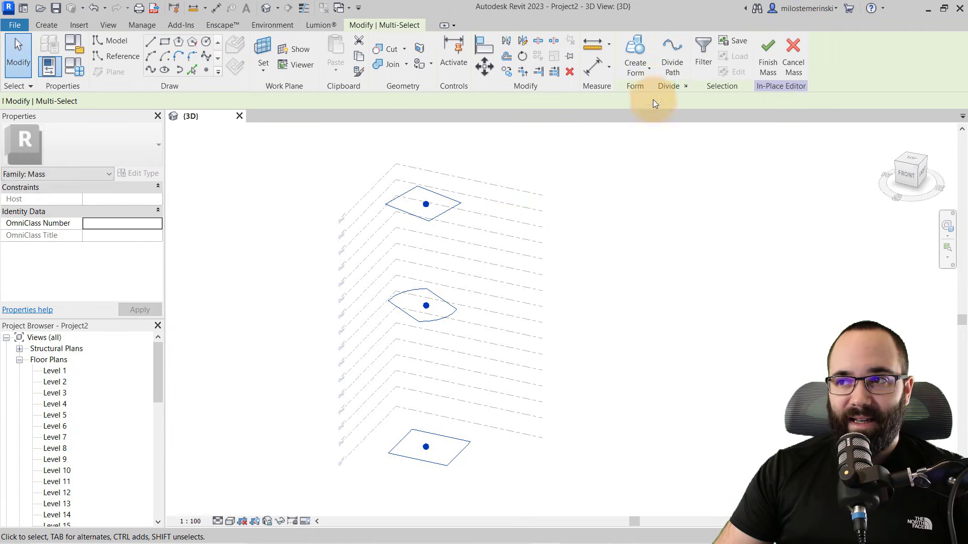
pyautogui.click(638, 52)
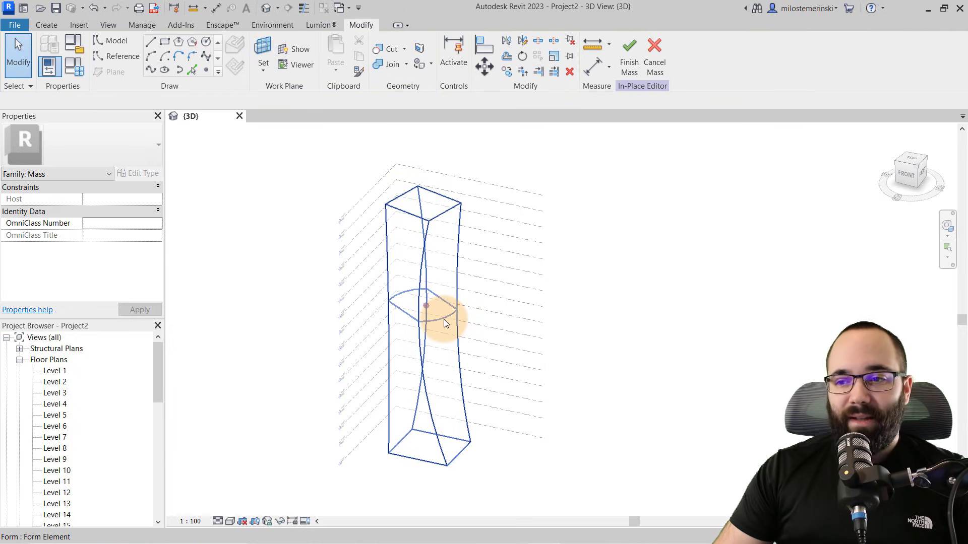
# Step: Turn on X-Ray for Mass 1 to reveal its square base, rounded middle and square top profiles
pyautogui.click(520, 354)
pyautogui.click(731, 53)
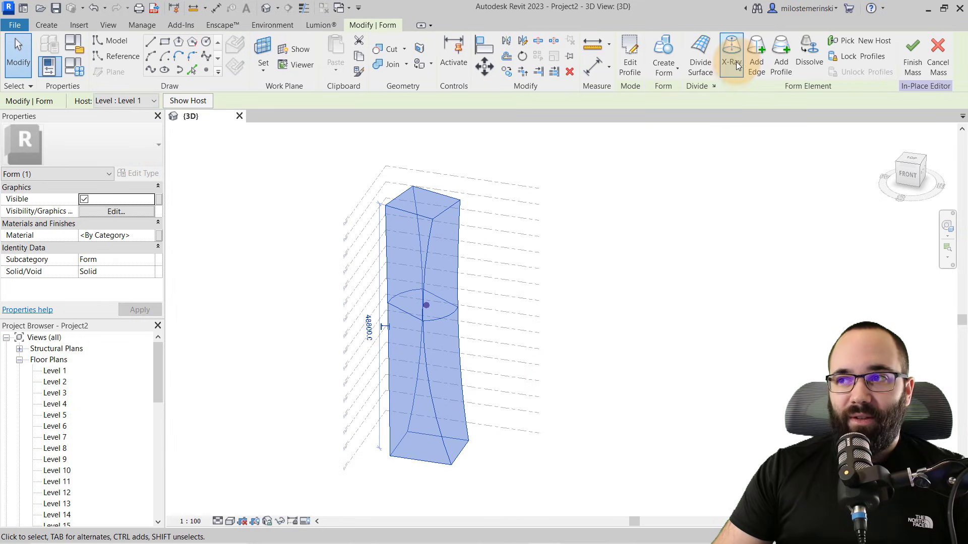
pyautogui.keyDown('shift'); pyautogui.moveTo(548, 343); pyautogui.dragTo(432, 303, button='middle'); pyautogui.keyUp('shift')
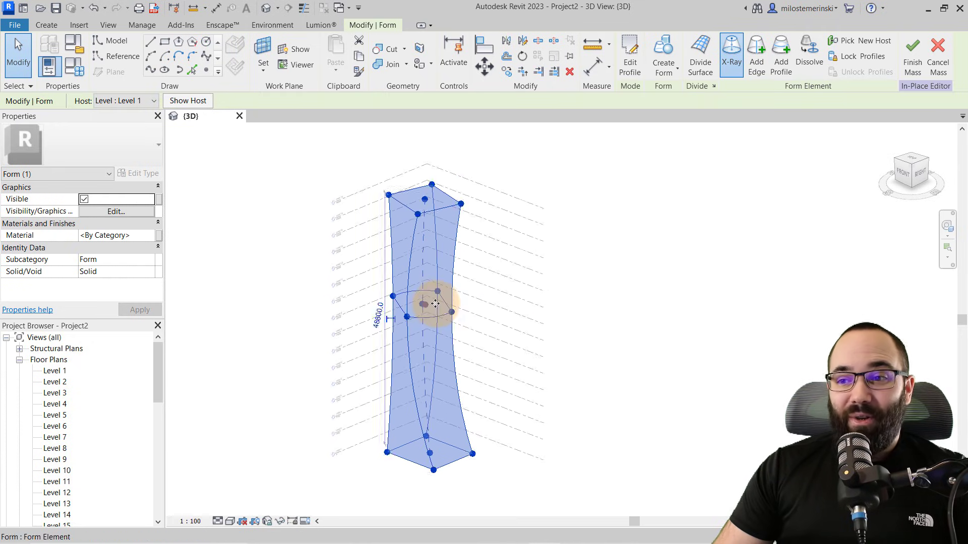
pyautogui.scroll(2, 432, 302)
pyautogui.scroll(-2, 469, 338)
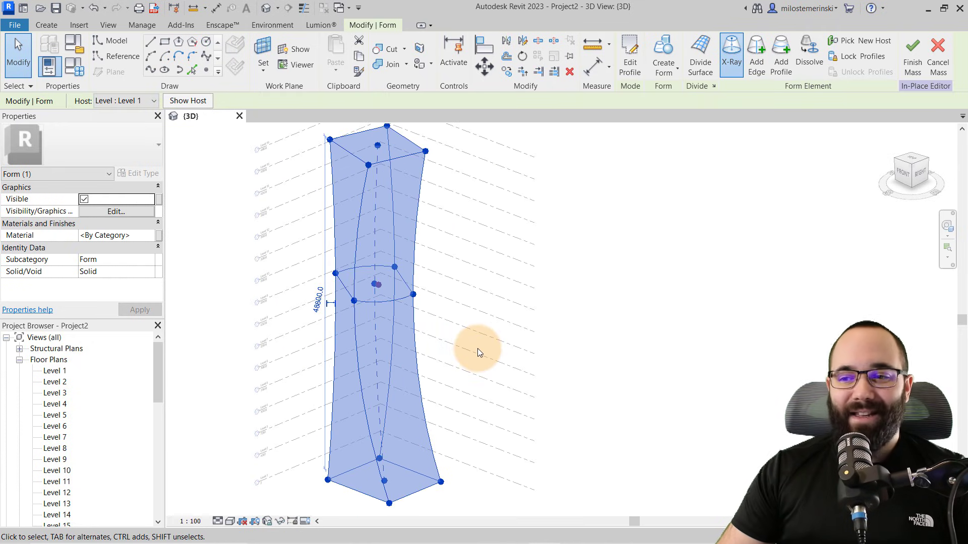
pyautogui.click(479, 353)
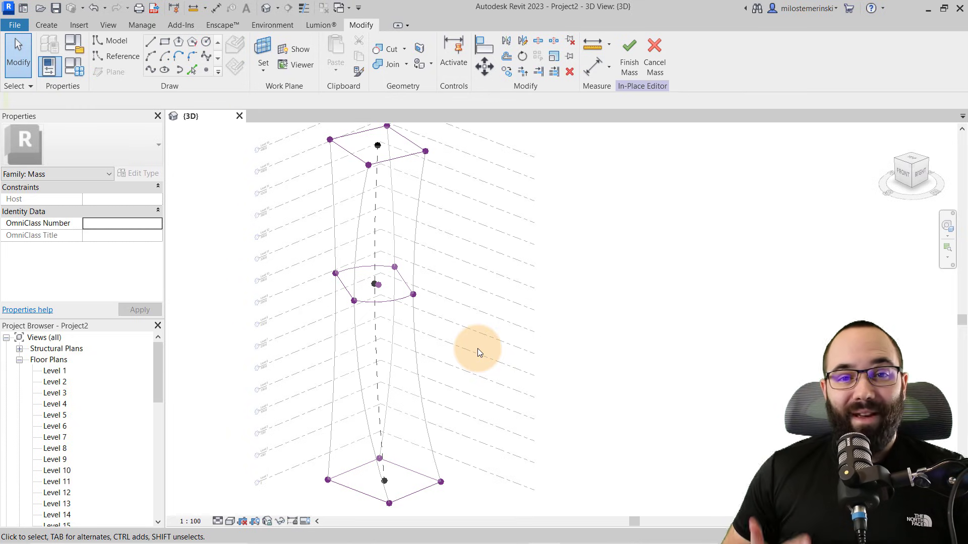